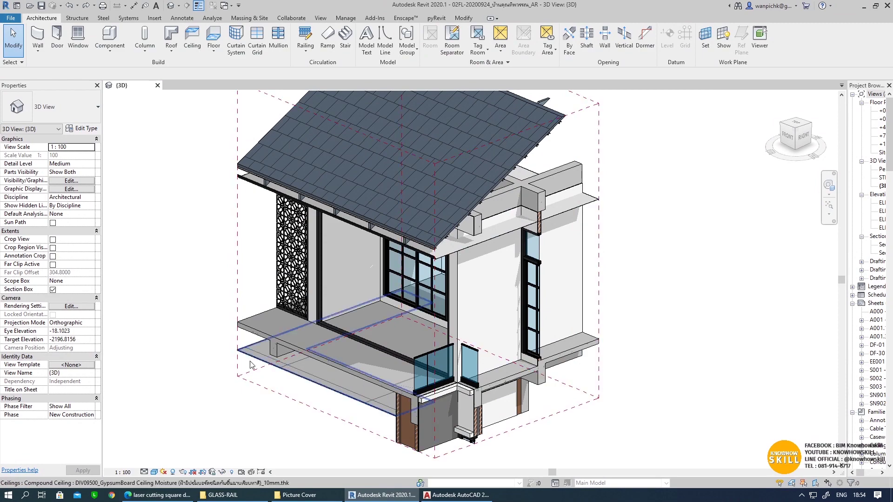
Step: Orbit the house to inspect the patterned screen panel by the window bay, then return to the image results
{"action": "mouse_move", "coordinate": [231, 362]}
{"action": "middle_mouse_down", "text": "shift"}
{"action": "mouse_move", "coordinate": [424, 310]}
{"action": "mouse_move", "coordinate": [517, 210]}
{"action": "middle_mouse_up", "text": "shift"}
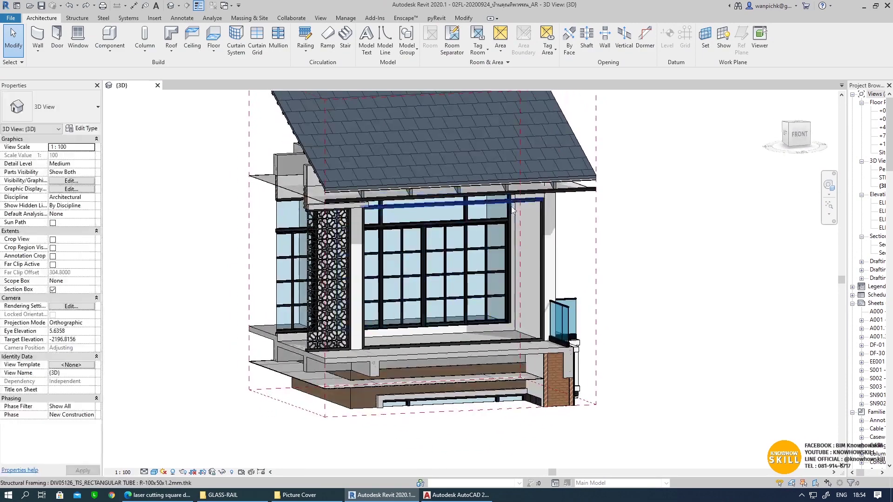
{"action": "scroll", "coordinate": [517, 211], "scroll_direction": "up", "scroll_amount": 2}
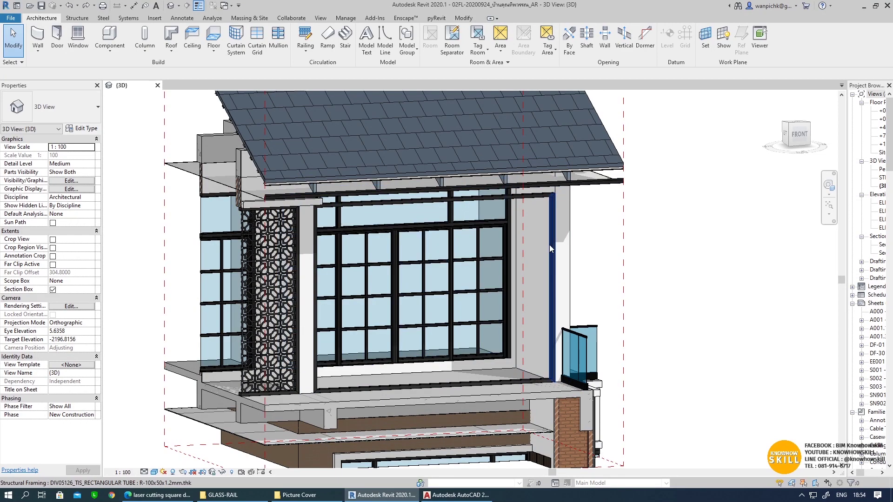
{"action": "mouse_move", "coordinate": [475, 224]}
{"action": "middle_mouse_down", "text": "shift"}
{"action": "mouse_move", "coordinate": [405, 374]}
{"action": "mouse_move", "coordinate": [355, 362]}
{"action": "middle_mouse_up", "text": "shift"}
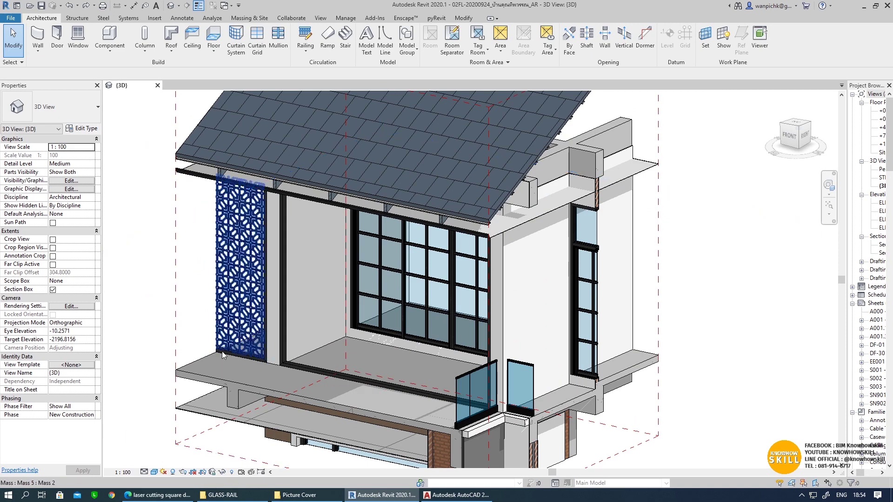
{"action": "left_click", "coordinate": [163, 496]}
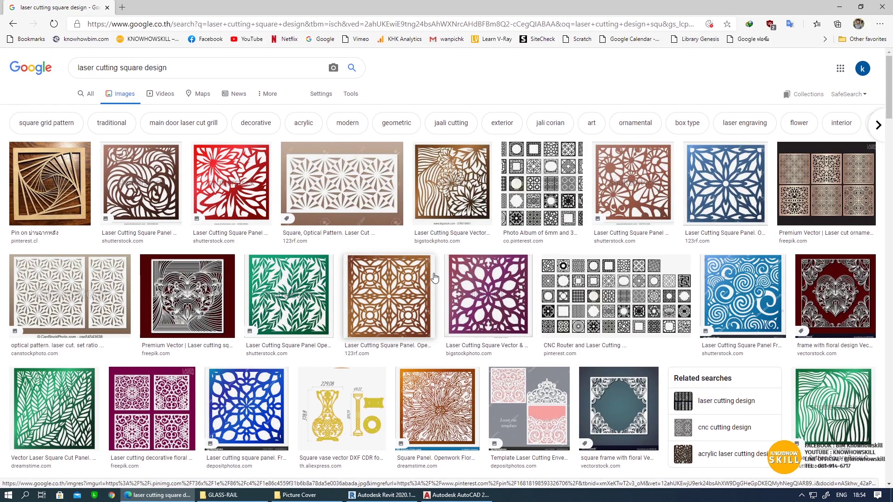
Step: Browse the laser-cutting results and view the 16-square wall panel image's Pinterest source
{"action": "scroll", "coordinate": [433, 277], "scroll_direction": "down", "scroll_amount": 3}
{"action": "scroll", "coordinate": [433, 277], "scroll_direction": "down", "scroll_amount": 3}
{"action": "scroll", "coordinate": [434, 277], "scroll_direction": "down", "scroll_amount": 6}
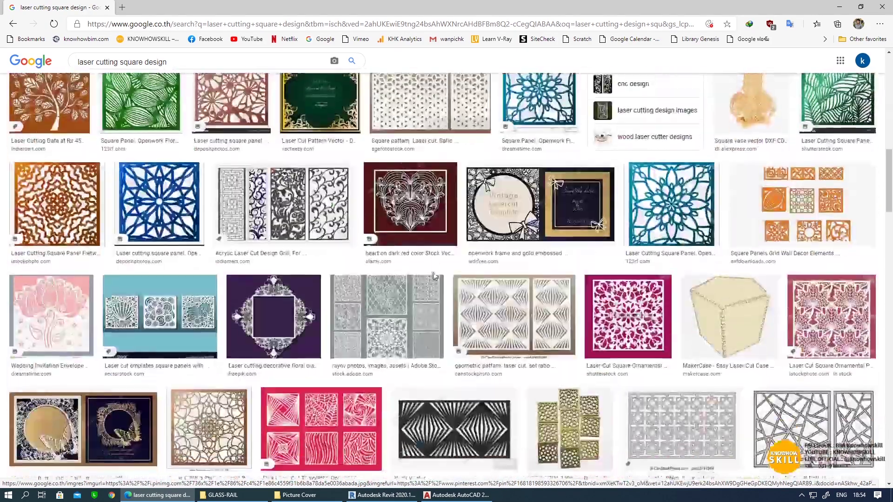
{"action": "scroll", "coordinate": [434, 276], "scroll_direction": "down", "scroll_amount": 4}
{"action": "scroll", "coordinate": [433, 276], "scroll_direction": "down", "scroll_amount": 3}
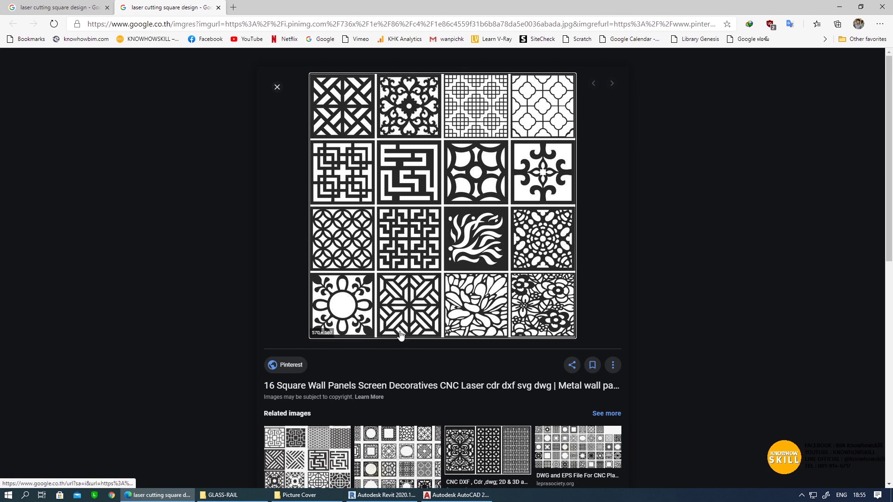
{"action": "left_click", "coordinate": [416, 309]}
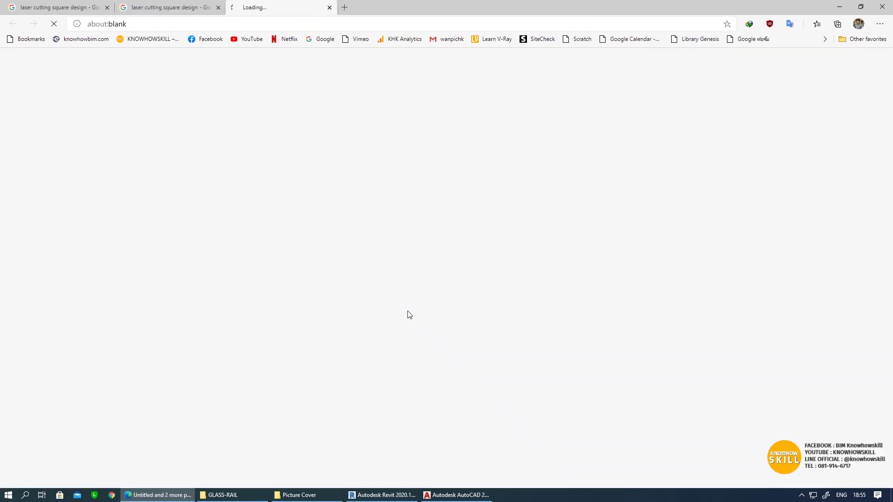
{"action": "left_click", "coordinate": [330, 7]}
Step: Save the 16-square panel image as a JPEG in Downloads and minimize the browser
{"action": "right_click", "coordinate": [408, 248]}
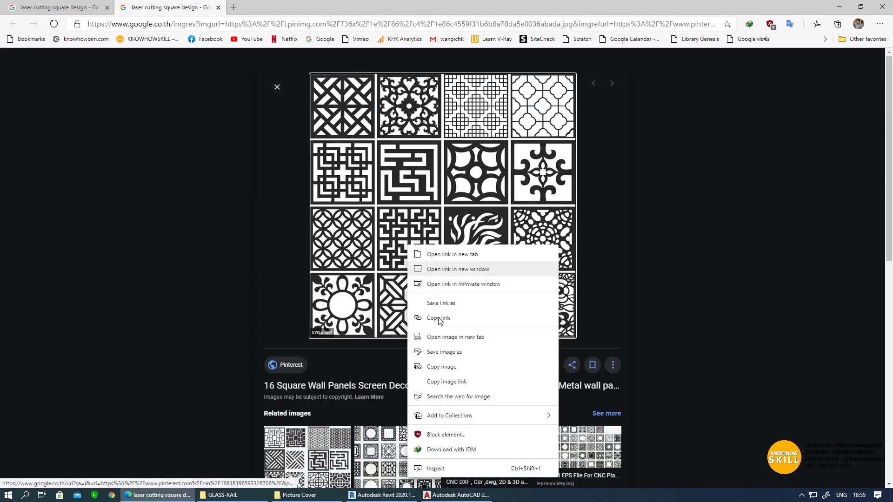
{"action": "left_click", "coordinate": [462, 357]}
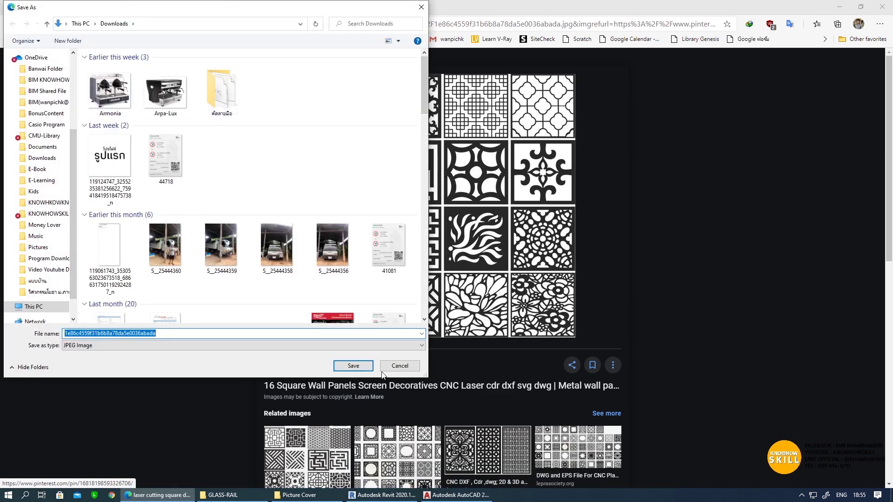
{"action": "left_click", "coordinate": [354, 366]}
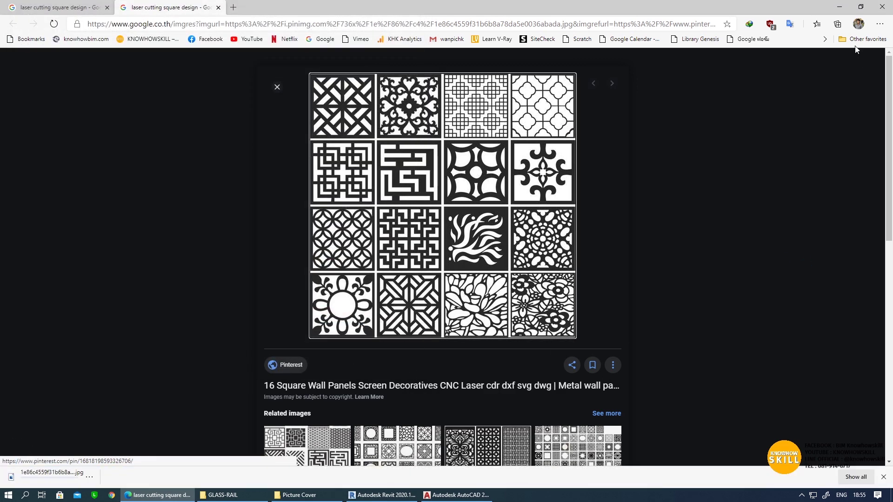
{"action": "left_click", "coordinate": [840, 9]}
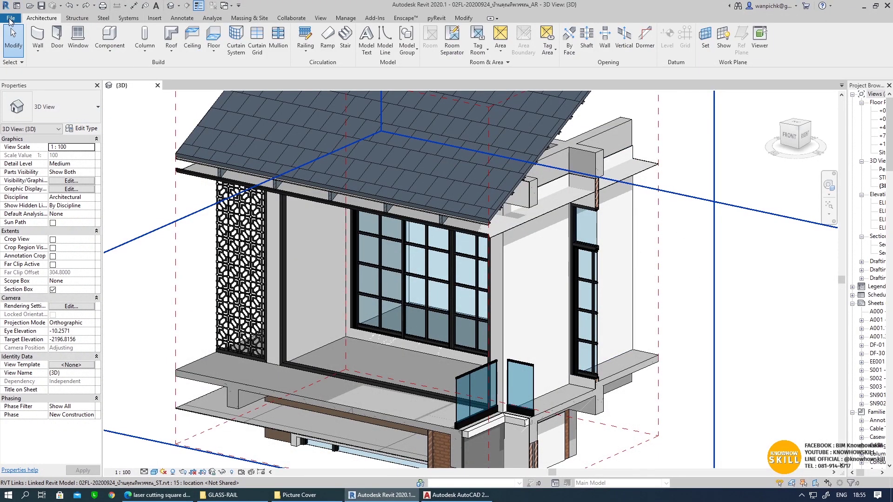
Step: Create a new family from the Metric Generic Model.rft template
{"action": "left_click", "coordinate": [10, 19]}
{"action": "mouse_move", "coordinate": [31, 54]}
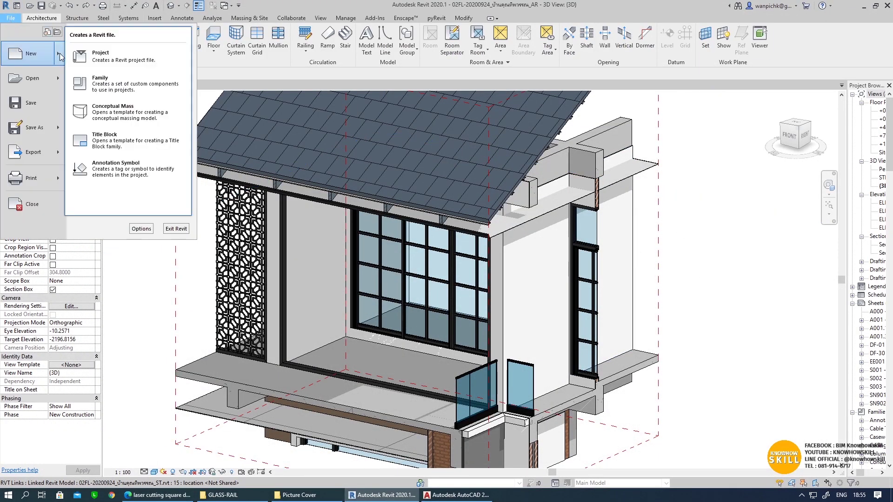
{"action": "left_click", "coordinate": [131, 86]}
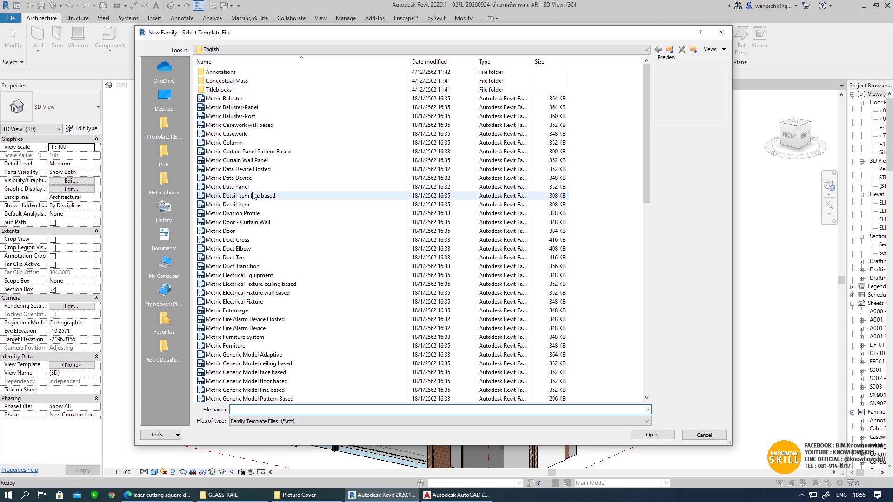
{"action": "scroll", "coordinate": [237, 325], "scroll_direction": "down", "scroll_amount": 1}
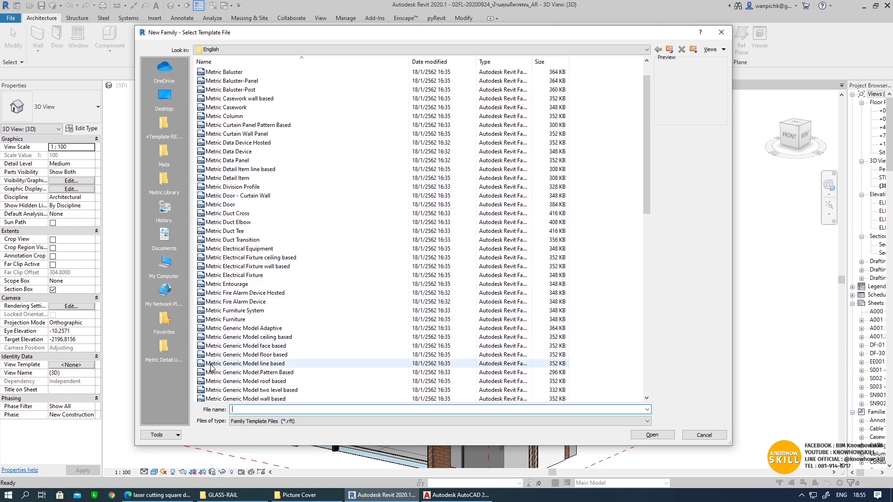
{"action": "scroll", "coordinate": [236, 333], "scroll_direction": "down", "scroll_amount": 3}
{"action": "left_click", "coordinate": [235, 329]}
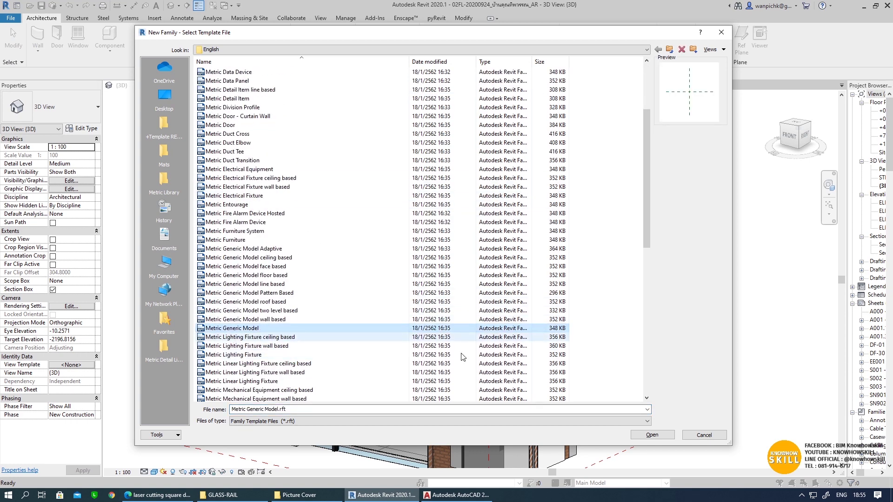
{"action": "left_click", "coordinate": [652, 436]}
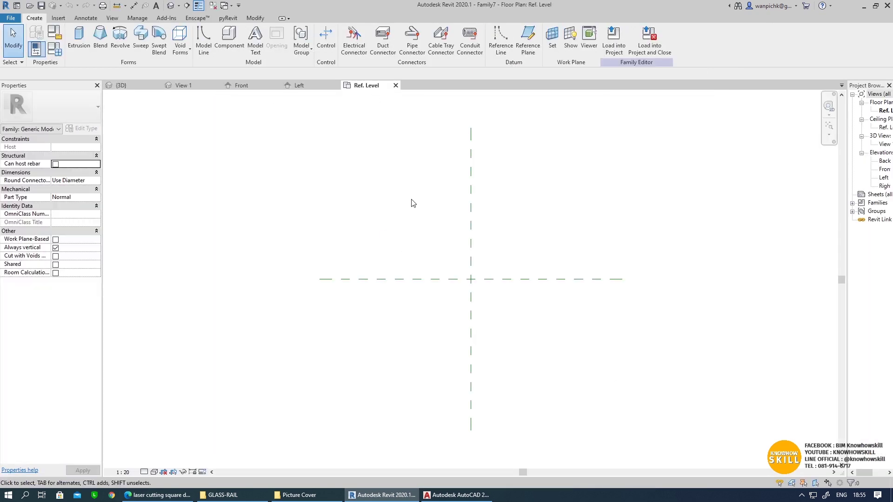
Step: Draw left and right vertical plus upper and lower horizontal reference planes framing a square around the centre
{"action": "left_click", "coordinate": [414, 213]}
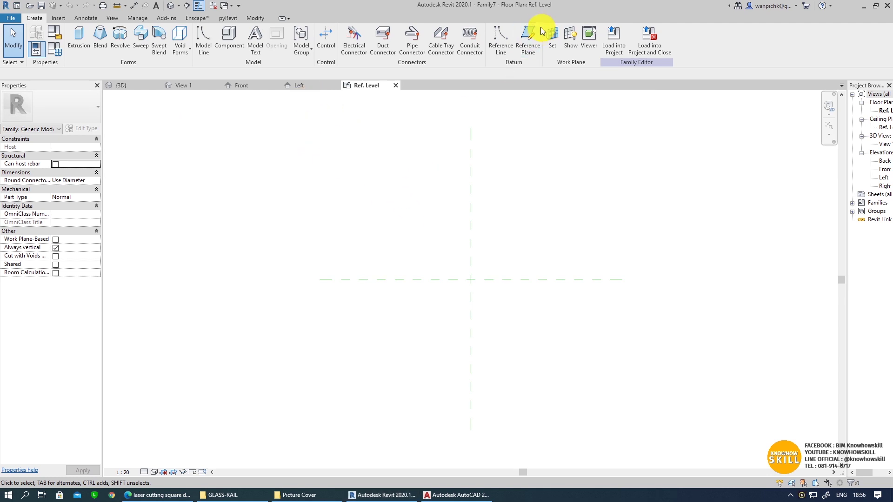
{"action": "left_click", "coordinate": [532, 43]}
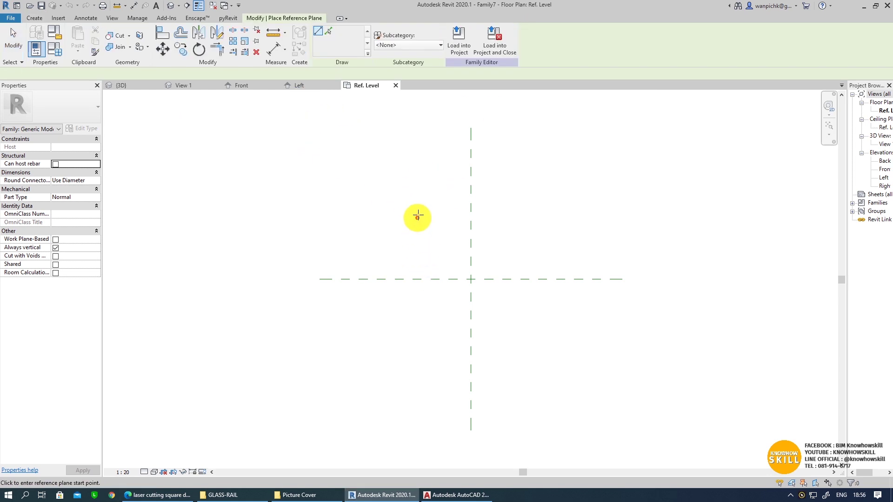
{"action": "left_click", "coordinate": [419, 196]}
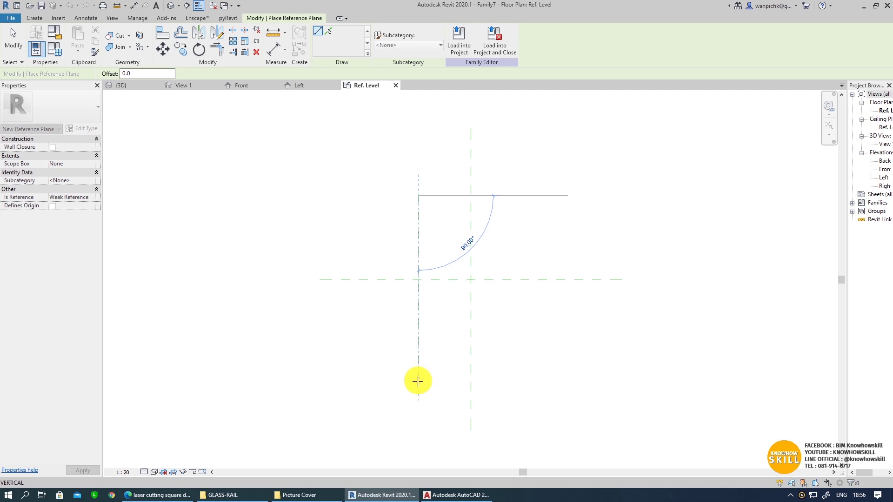
{"action": "left_click", "coordinate": [418, 380]}
{"action": "left_click", "coordinate": [430, 228]}
{"action": "left_click", "coordinate": [573, 228]}
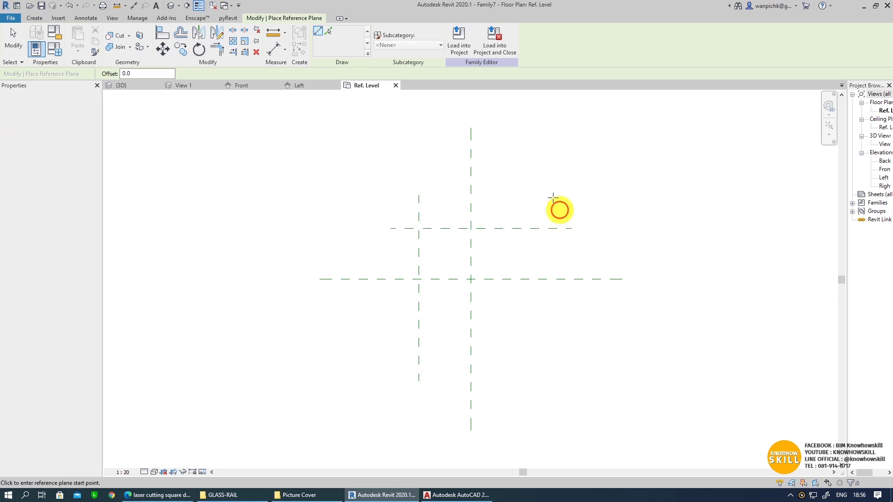
{"action": "left_click", "coordinate": [539, 196]}
{"action": "left_click", "coordinate": [539, 382]}
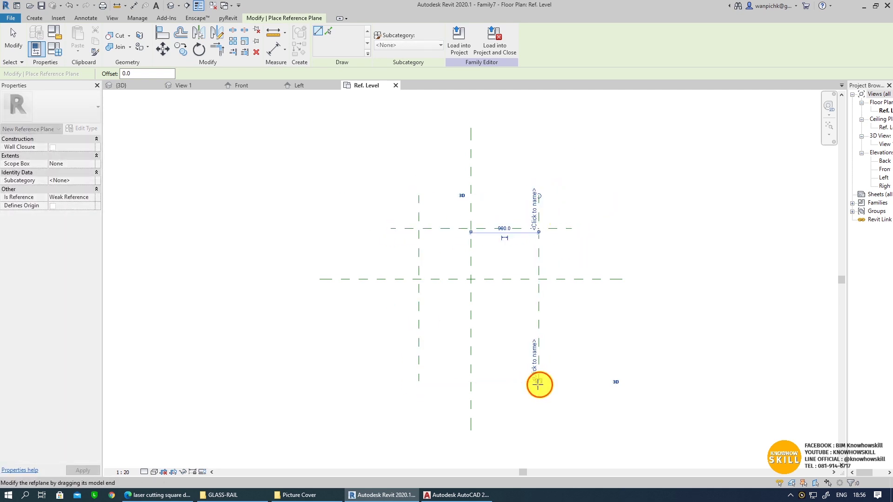
{"action": "left_click", "coordinate": [387, 346]}
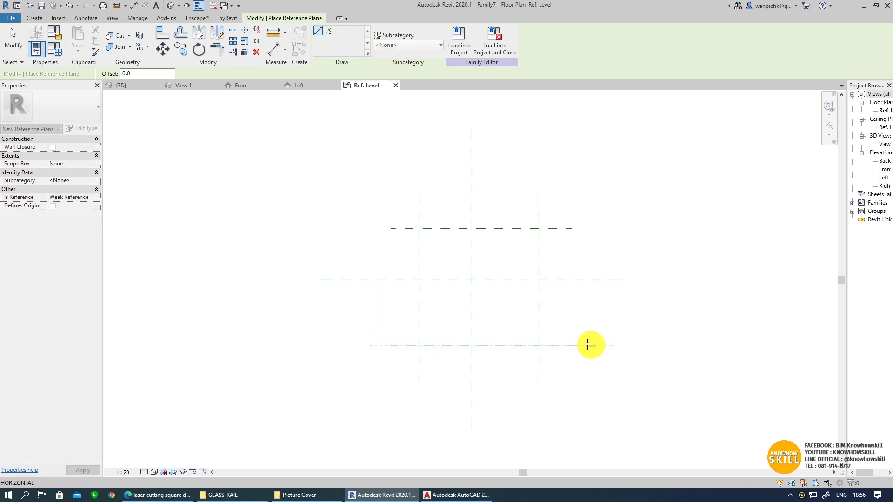
{"action": "left_click", "coordinate": [570, 345]}
{"action": "key", "text": "Escape"}
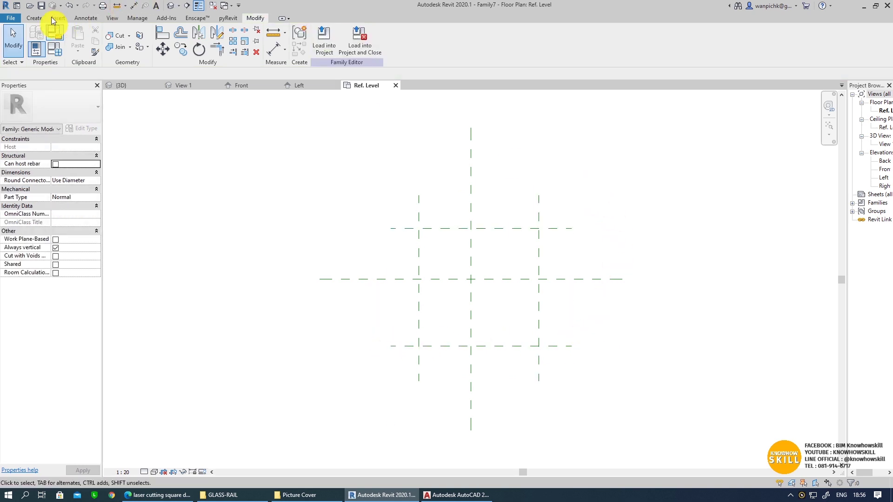
{"action": "left_click", "coordinate": [41, 19]}
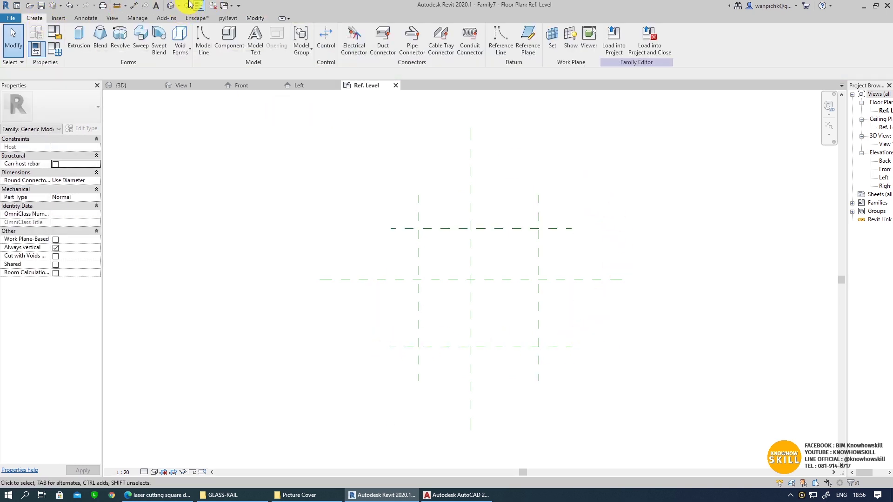
Step: Dimension the horizontal planes with an EQ chain about the centre and an overall 1760 dimension
{"action": "left_click", "coordinate": [136, 8]}
{"action": "left_click", "coordinate": [449, 229]}
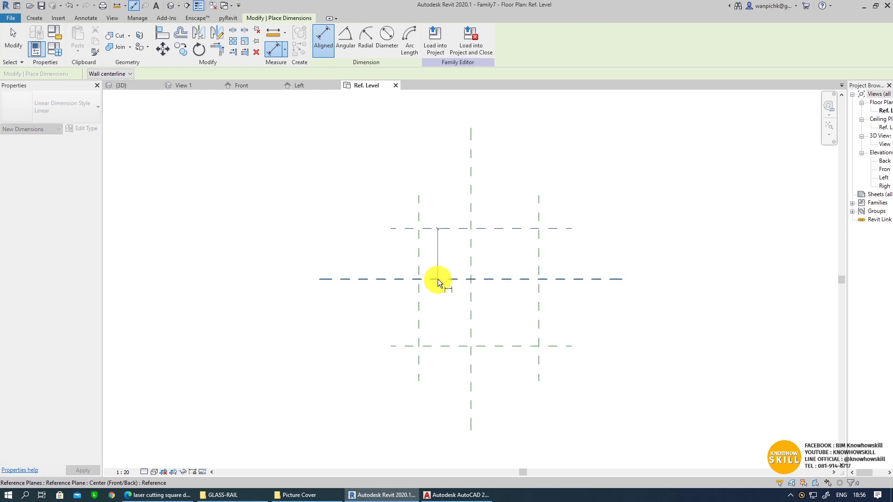
{"action": "left_click", "coordinate": [438, 279]}
{"action": "left_click", "coordinate": [438, 345]}
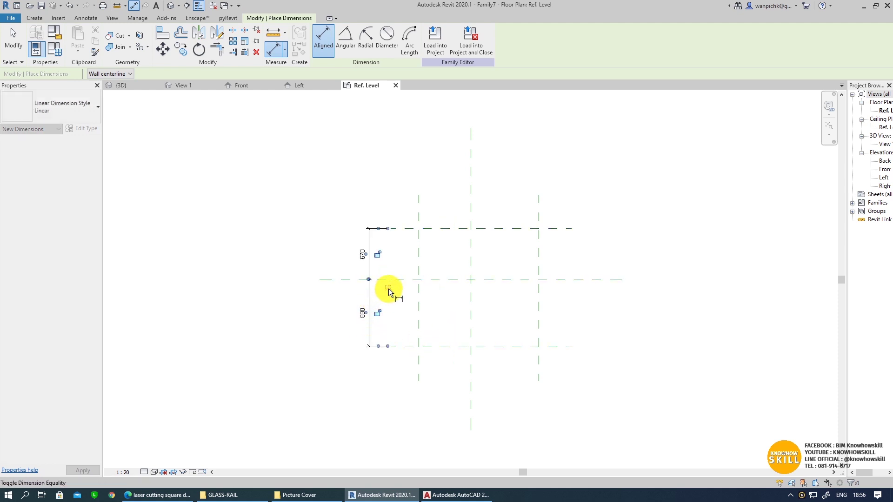
{"action": "left_click", "coordinate": [389, 286]}
{"action": "left_click", "coordinate": [440, 212]}
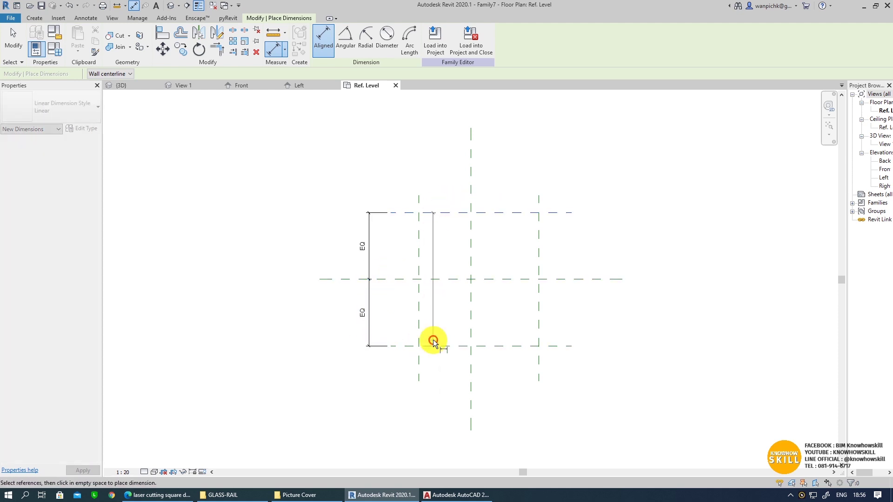
{"action": "left_click", "coordinate": [431, 346]}
{"action": "left_click", "coordinate": [350, 328]}
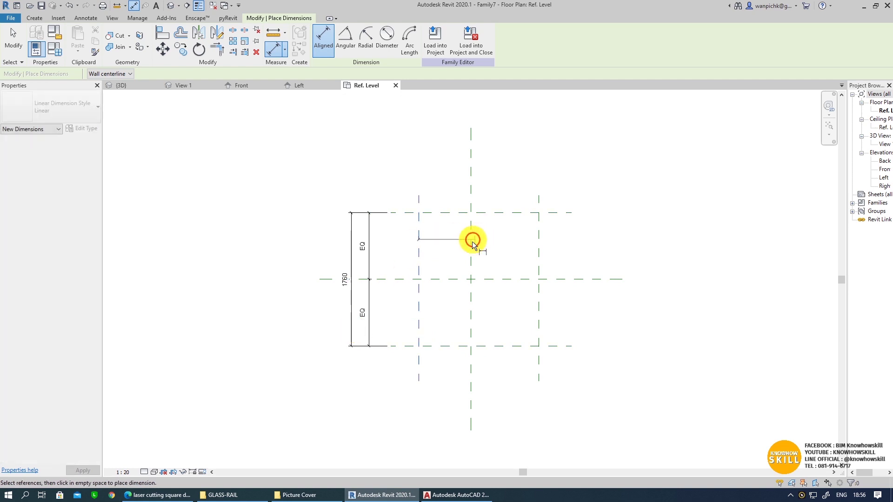
Step: Add an EQ chain and an overall 1800 dimension across the vertical reference planes
{"action": "left_click", "coordinate": [420, 251]}
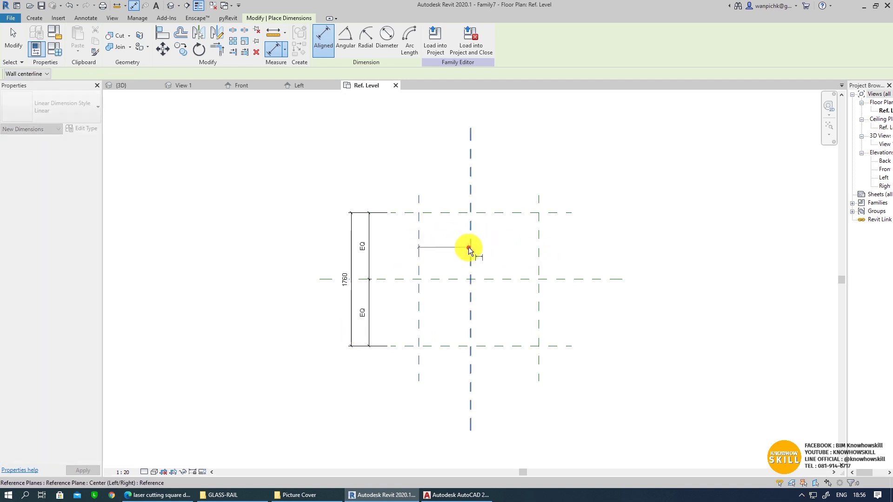
{"action": "left_click", "coordinate": [470, 247]}
{"action": "left_click", "coordinate": [536, 248]}
{"action": "left_click", "coordinate": [494, 173]}
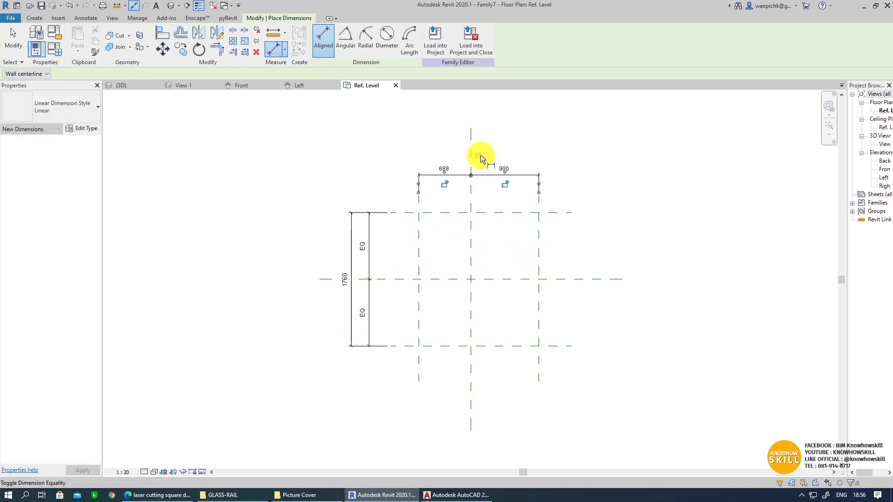
{"action": "left_click", "coordinate": [470, 155]}
{"action": "left_click", "coordinate": [403, 238]}
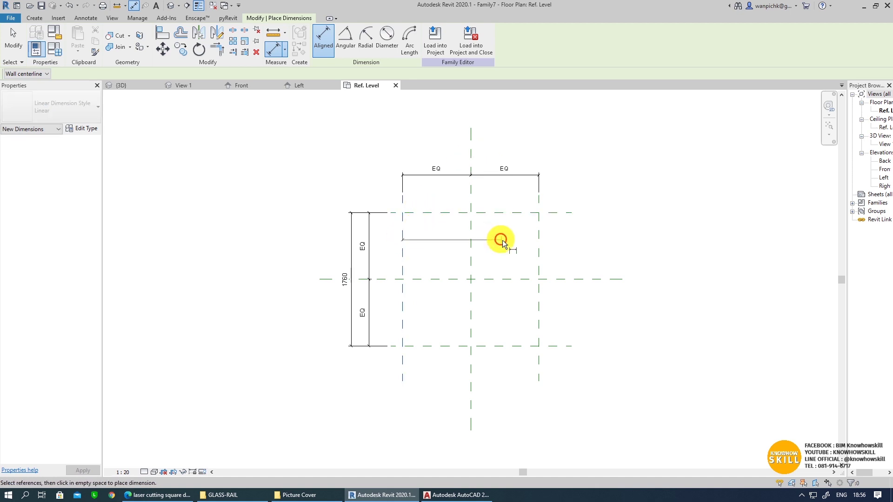
{"action": "left_click", "coordinate": [538, 251]}
{"action": "left_click", "coordinate": [506, 160]}
{"action": "key", "text": "Escape"}
{"action": "key", "text": "Escape"}
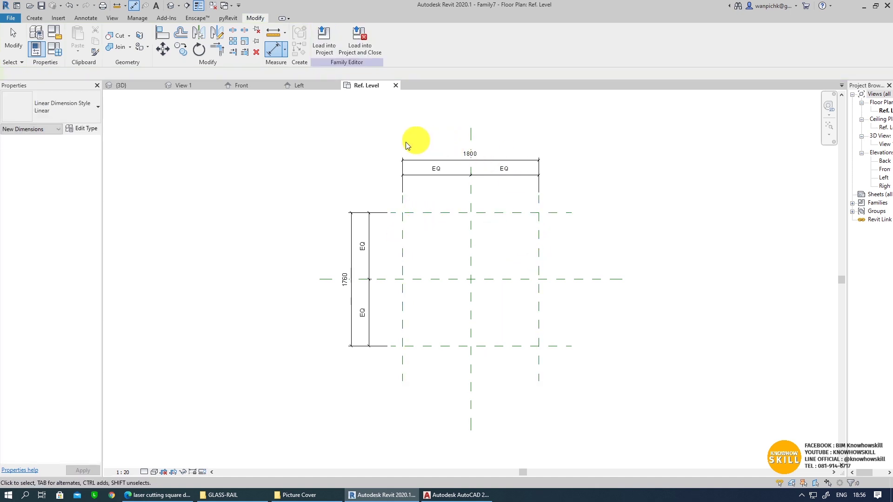
Step: Label the 1800 dimension with a new Width parameter
{"action": "left_click", "coordinate": [443, 162]}
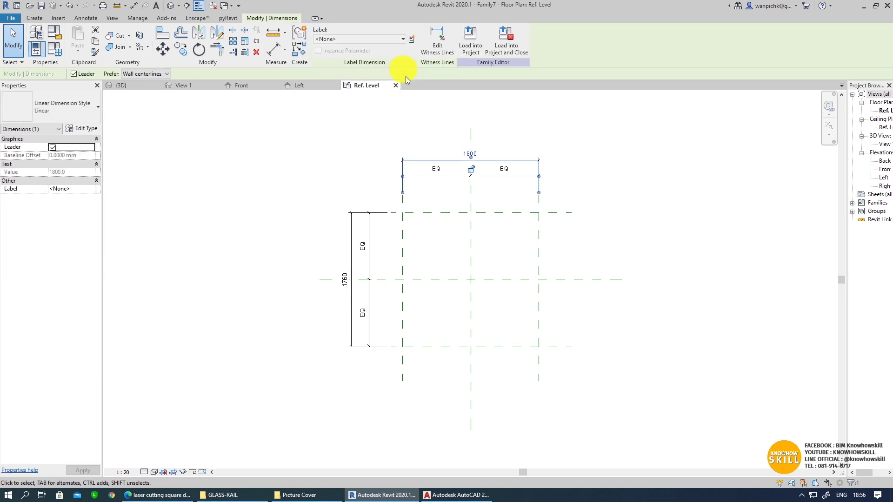
{"action": "left_click", "coordinate": [411, 40]}
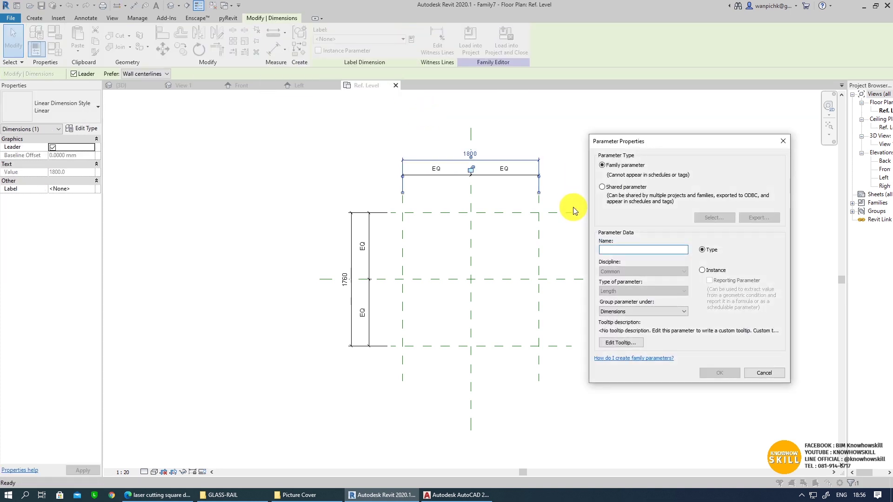
{"action": "type", "text": "Width"}
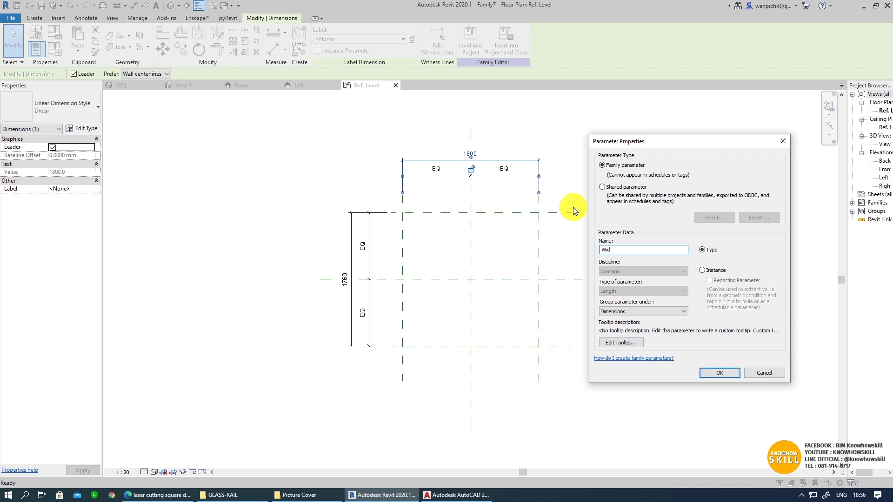
{"action": "left_click", "coordinate": [721, 373]}
{"action": "left_click", "coordinate": [465, 253]}
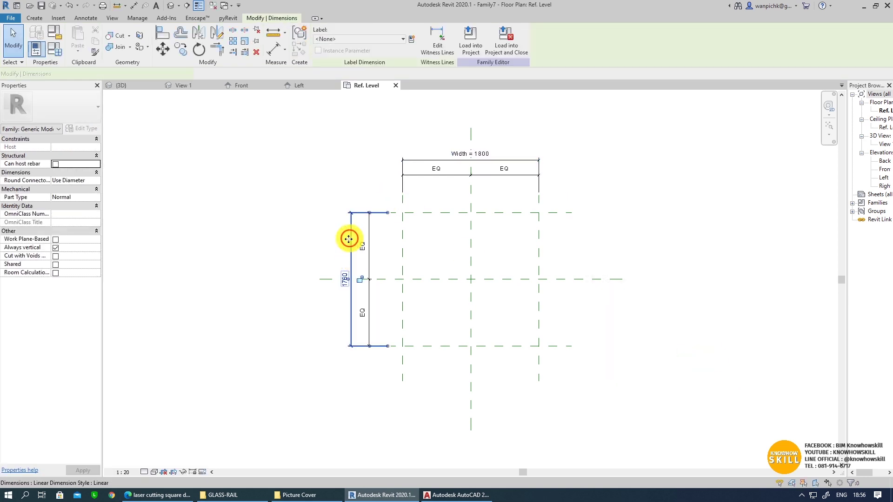
Step: Label the 1760 dimension with a new Height parameter
{"action": "left_click", "coordinate": [348, 239]}
{"action": "left_click", "coordinate": [411, 40]}
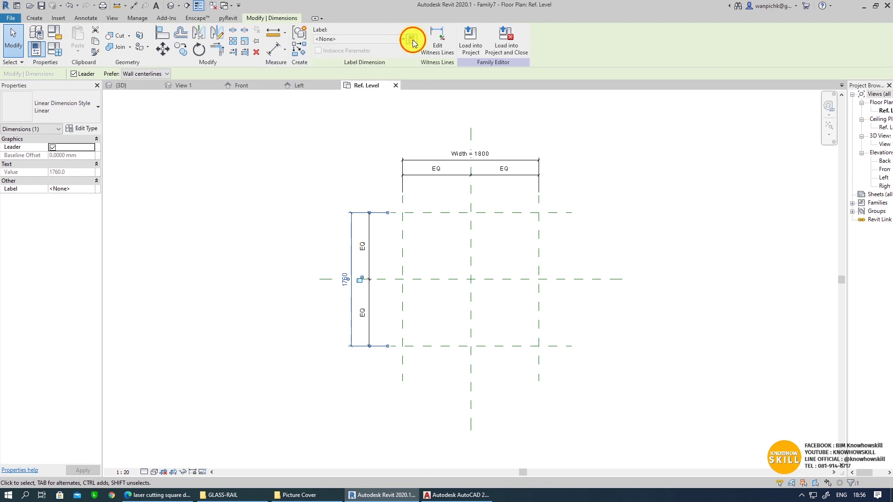
{"action": "type", "text": "He"}
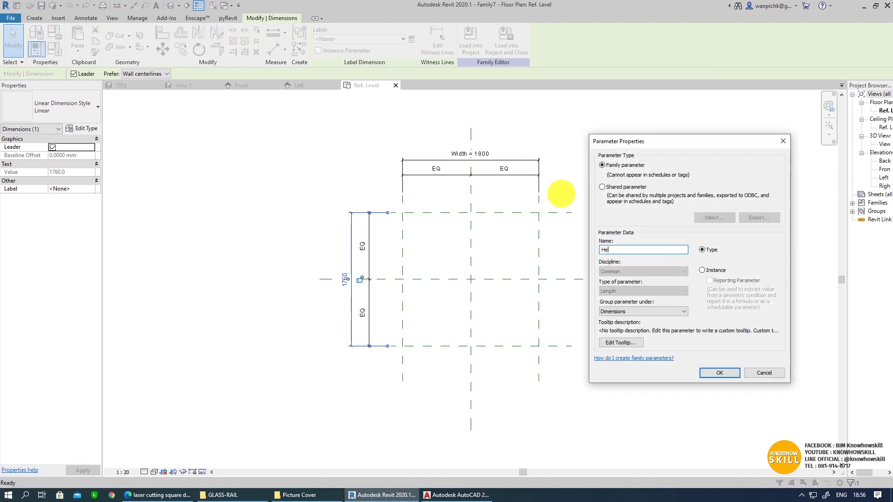
{"action": "type", "text": "ight"}
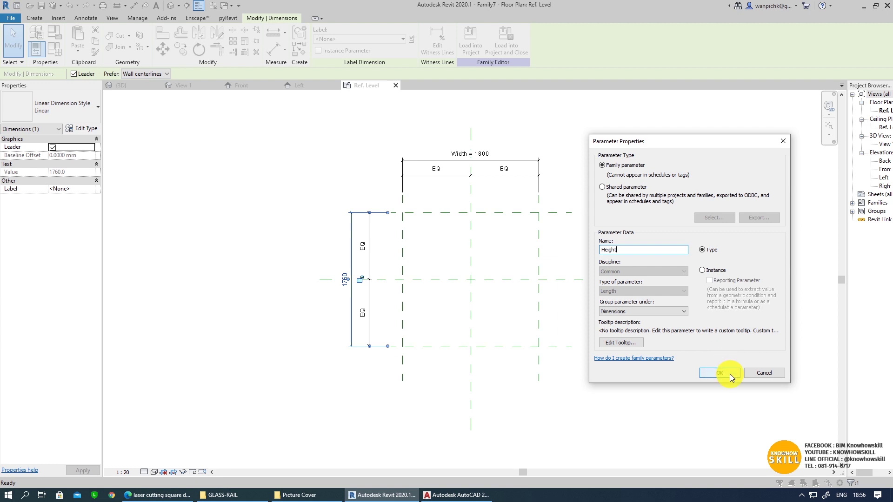
{"action": "left_click", "coordinate": [719, 372]}
{"action": "left_click", "coordinate": [697, 337]}
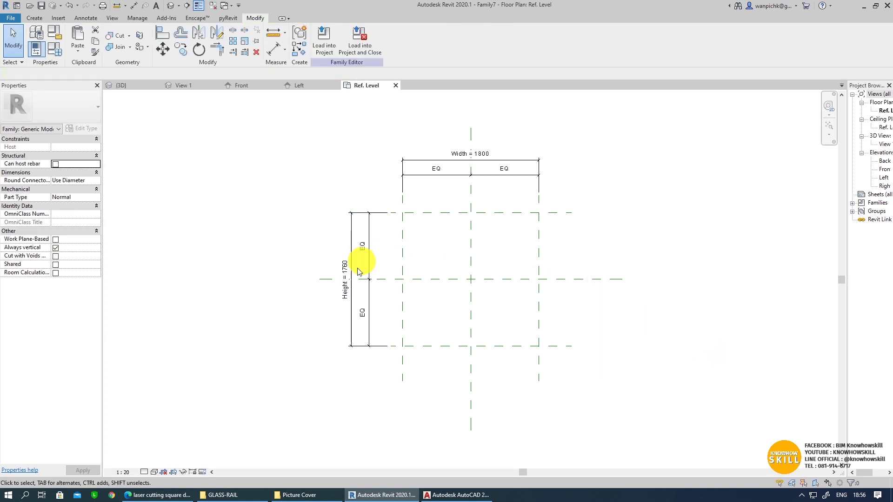
{"action": "scroll", "coordinate": [372, 294], "scroll_direction": "up", "scroll_amount": 1}
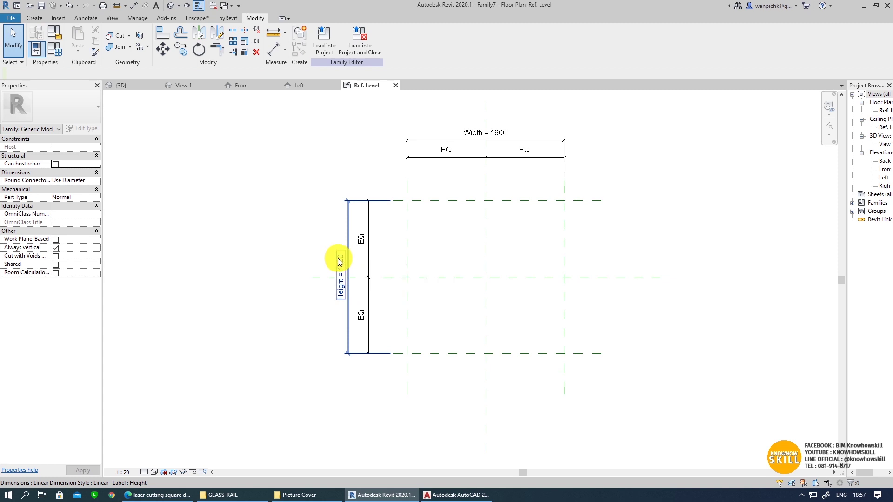
Step: In Family Types, enter 400 for Width and 400 for Height and apply
{"action": "left_click", "coordinate": [57, 51]}
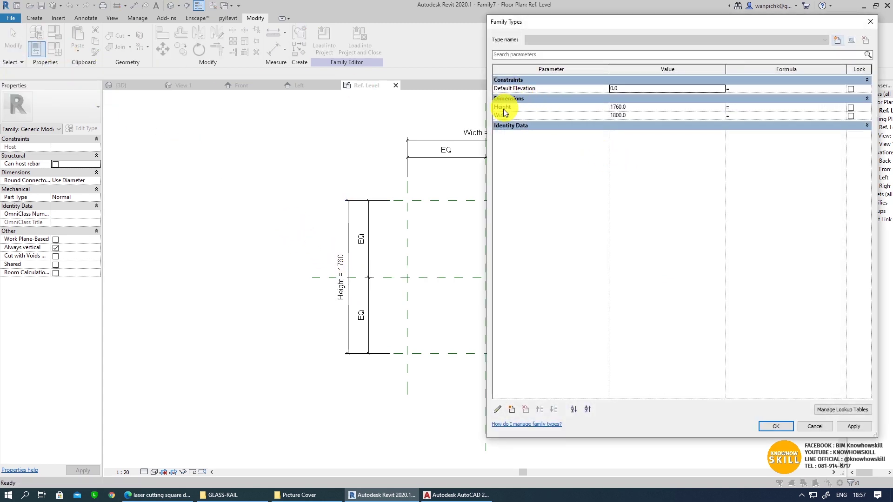
{"action": "left_click", "coordinate": [503, 115]}
{"action": "left_click", "coordinate": [539, 409]}
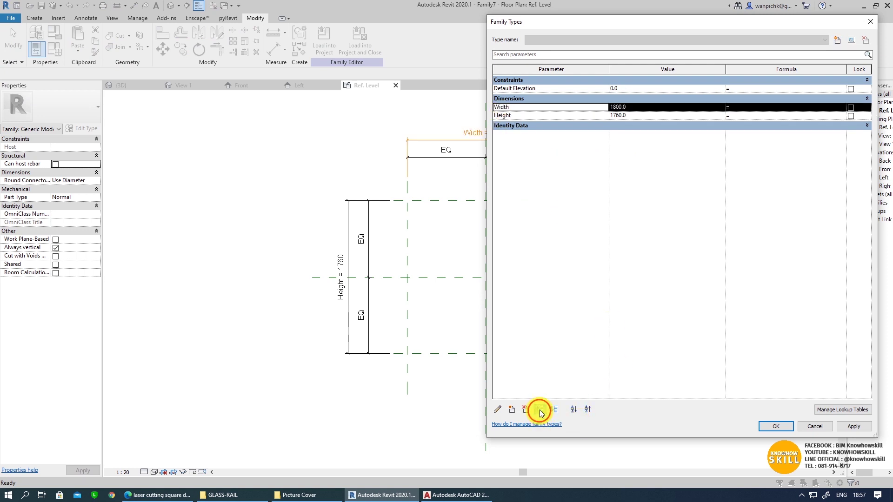
{"action": "left_click", "coordinate": [660, 110]}
{"action": "type", "text": "400"}
{"action": "left_click", "coordinate": [656, 115]}
{"action": "type", "text": "4"}
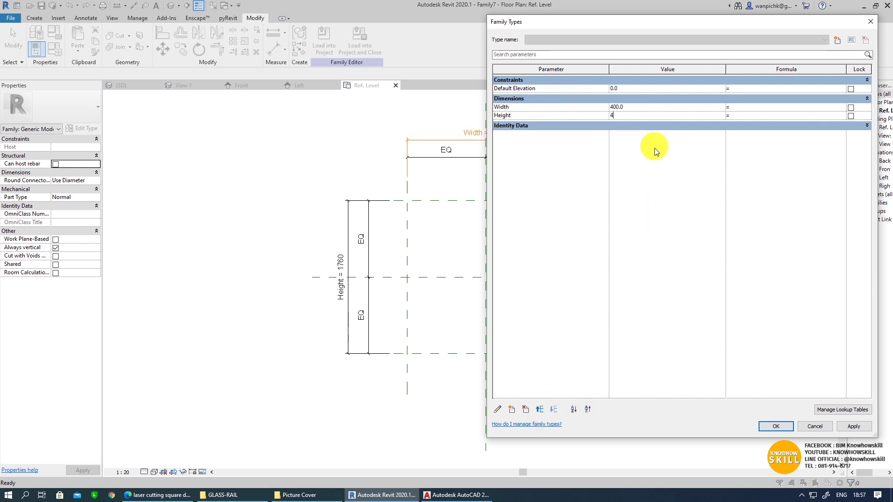
{"action": "left_click", "coordinate": [781, 429]}
Step: Set the plan view scale to 1:10
{"action": "scroll", "coordinate": [489, 269], "scroll_direction": "up", "scroll_amount": 3}
{"action": "scroll", "coordinate": [445, 300], "scroll_direction": "up", "scroll_amount": 2}
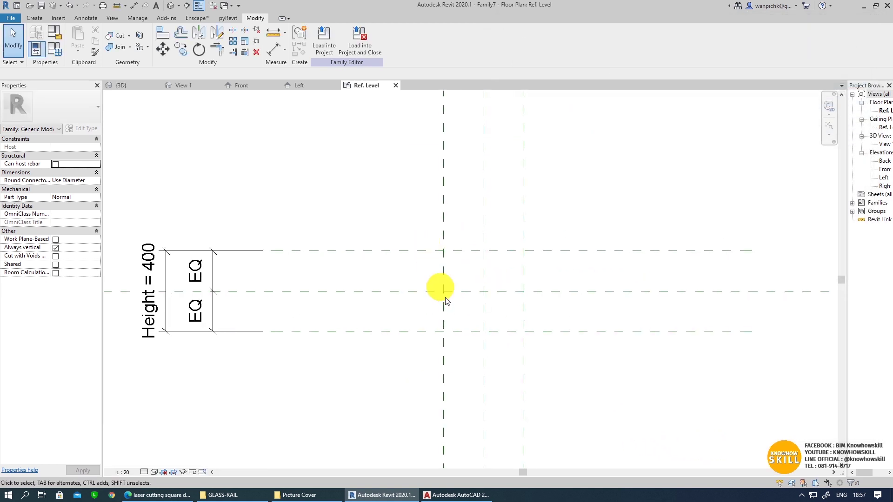
{"action": "left_click", "coordinate": [121, 472]}
{"action": "left_click", "coordinate": [123, 370]}
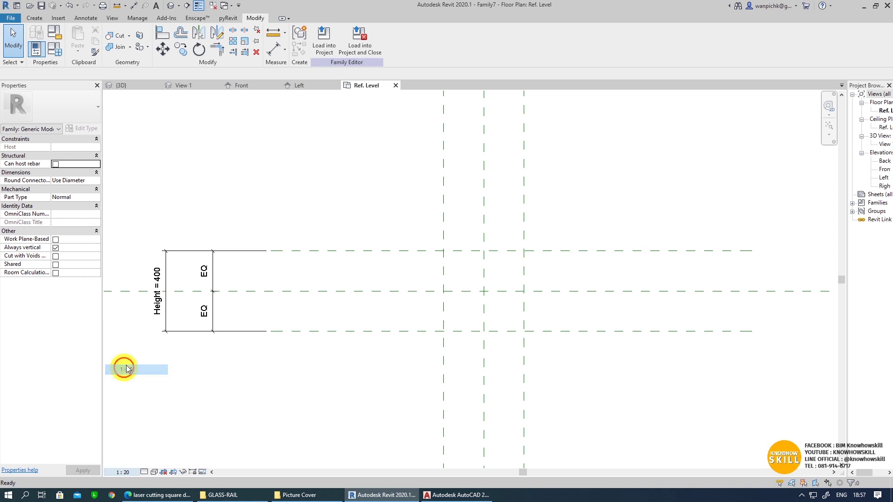
Step: Move the EQ strings and the Width and Height dimensions close beside the reference planes
{"action": "middle_click_drag", "start_coordinate": [395, 375], "coordinate": [371, 420]}
{"action": "left_click_drag", "start_coordinate": [197, 327], "coordinate": [358, 333]}
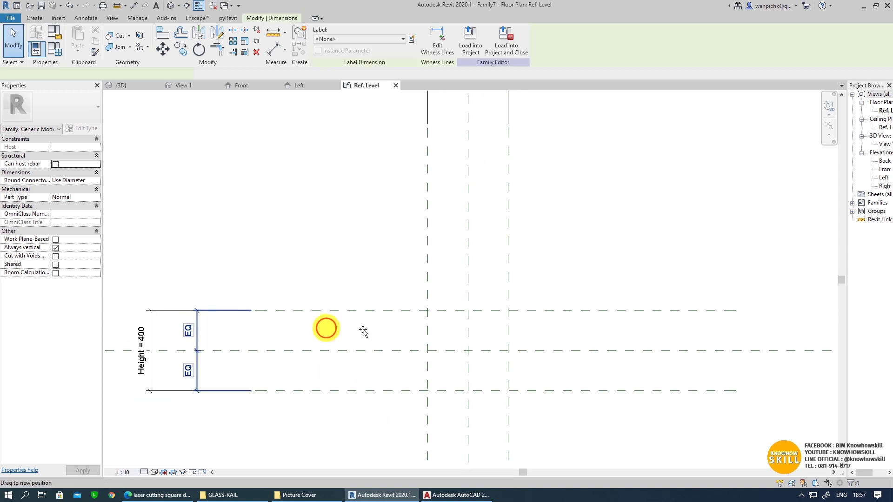
{"action": "left_click_drag", "start_coordinate": [153, 327], "coordinate": [337, 331]}
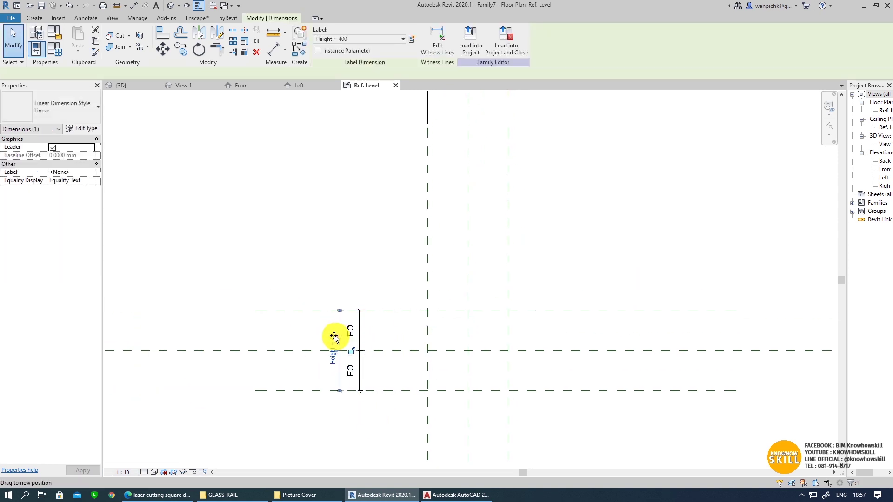
{"action": "scroll", "coordinate": [319, 404], "scroll_direction": "down", "scroll_amount": 2}
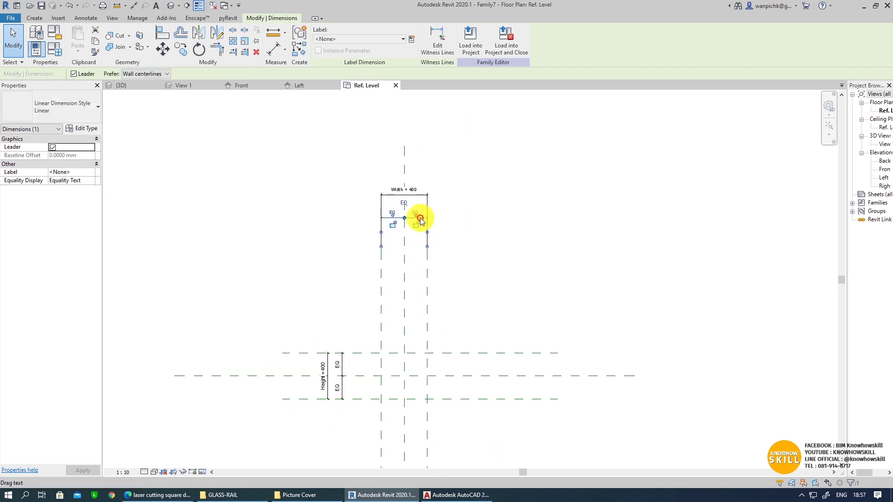
{"action": "left_click_drag", "start_coordinate": [423, 217], "coordinate": [412, 326]}
{"action": "left_click", "coordinate": [424, 195]}
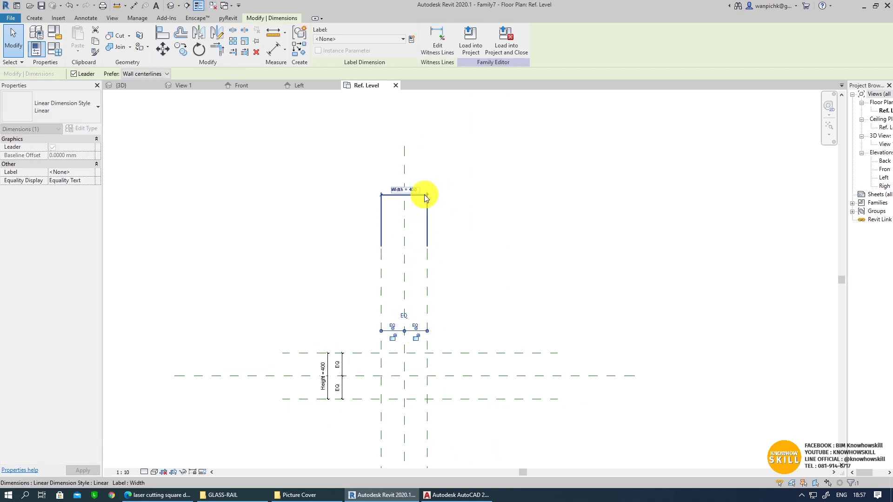
{"action": "left_click_drag", "start_coordinate": [424, 194], "coordinate": [425, 304]}
{"action": "scroll", "coordinate": [399, 390], "scroll_direction": "up", "scroll_amount": 2}
{"action": "scroll", "coordinate": [399, 390], "scroll_direction": "up", "scroll_amount": 2}
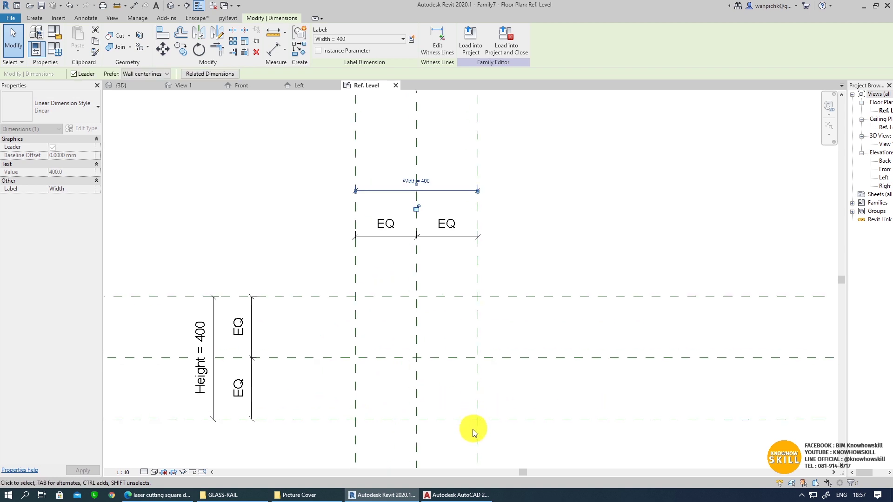
{"action": "left_click", "coordinate": [465, 384]}
{"action": "left_click", "coordinate": [581, 187]}
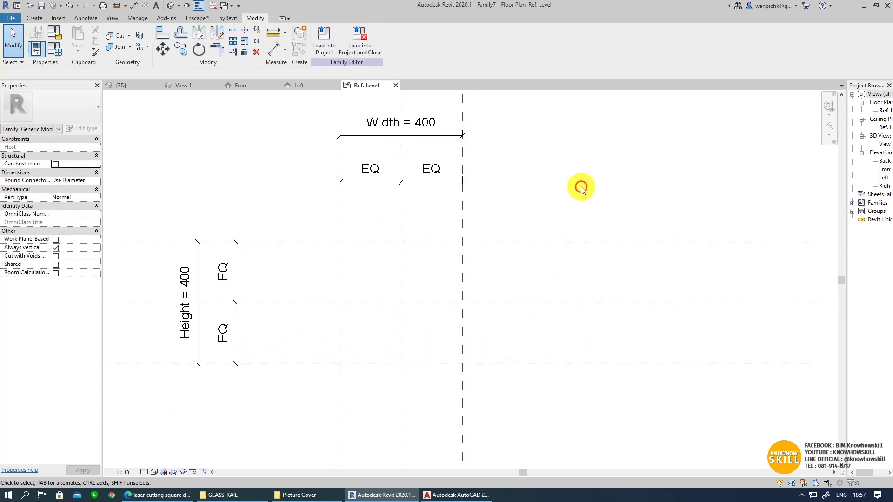
{"action": "left_click", "coordinate": [59, 18]}
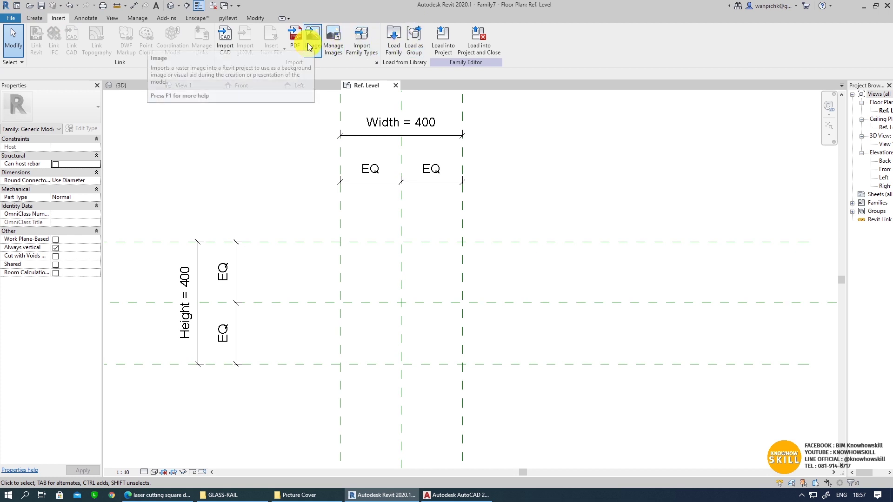
Step: Import the downloaded panel-pattern JPG from This PC > Downloads as a raster image
{"action": "left_click", "coordinate": [313, 38]}
{"action": "left_click", "coordinate": [502, 259]}
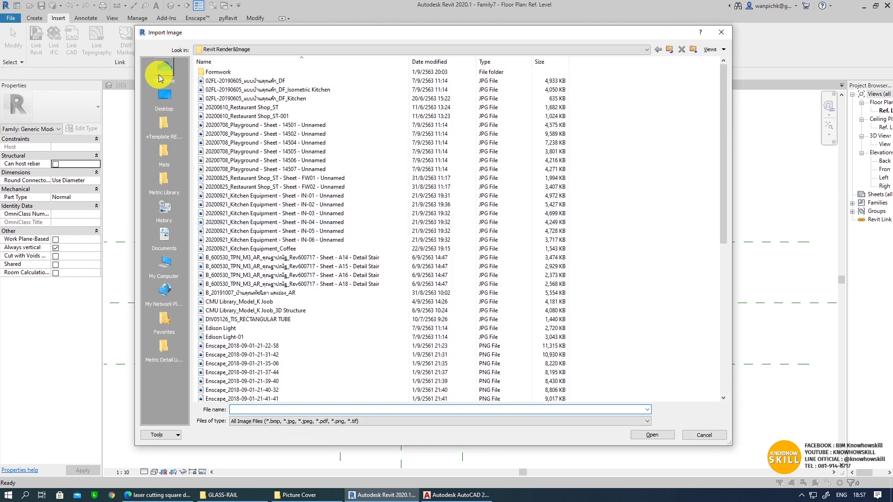
{"action": "left_click", "coordinate": [166, 96]}
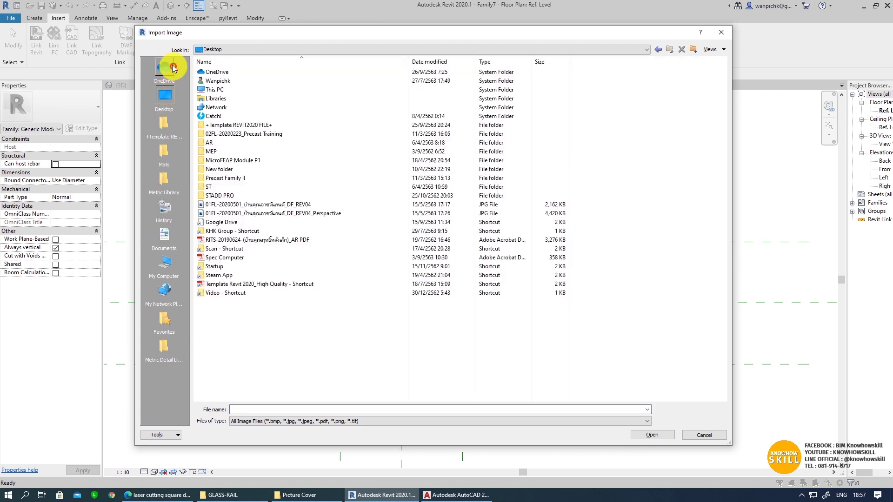
{"action": "double_click", "coordinate": [209, 88]}
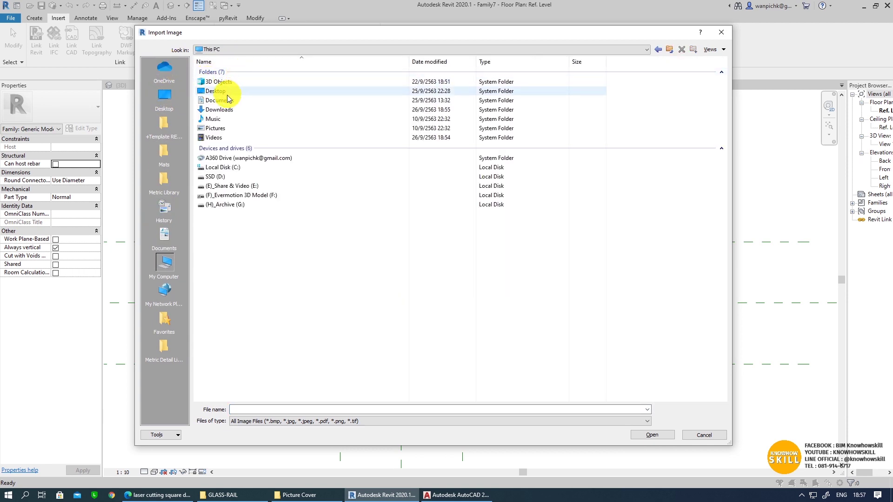
{"action": "double_click", "coordinate": [220, 109]}
{"action": "double_click", "coordinate": [225, 83]}
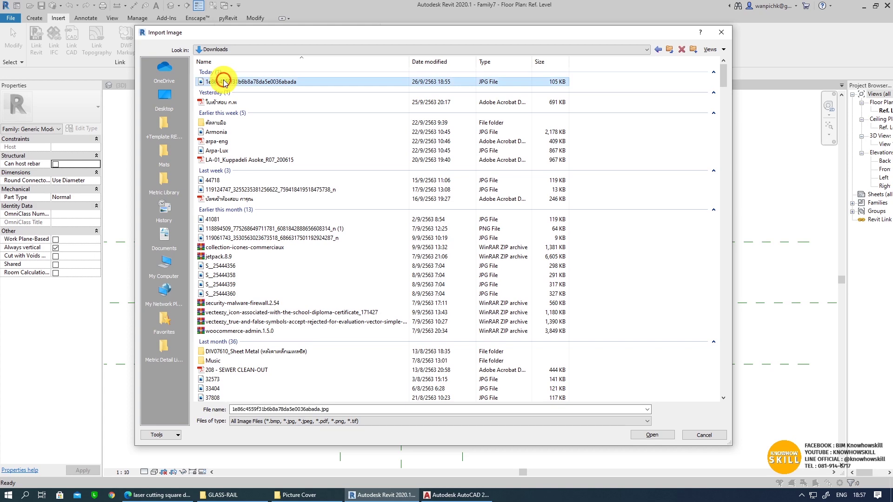
{"action": "scroll", "coordinate": [449, 236], "scroll_direction": "down", "scroll_amount": 1}
{"action": "scroll", "coordinate": [454, 247], "scroll_direction": "down", "scroll_amount": 3}
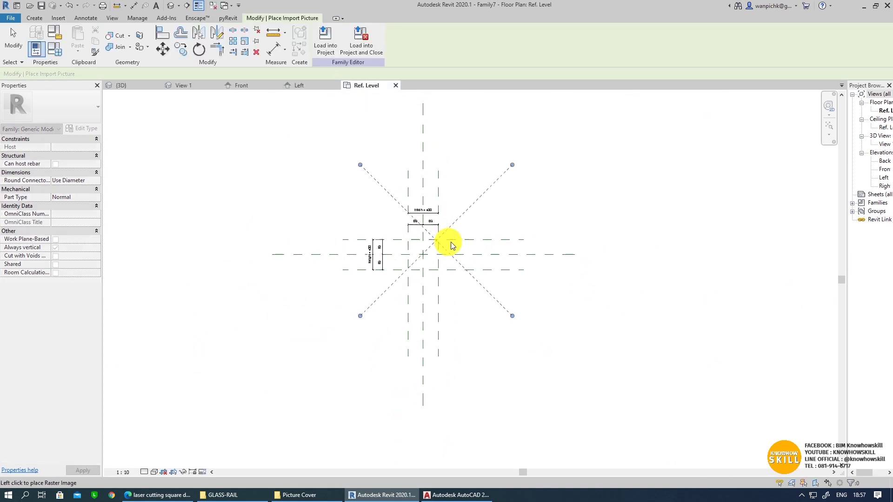
Step: Place the pattern image and move it so a tile corner sits on the reference-plane corner
{"action": "left_click", "coordinate": [481, 218]}
{"action": "scroll", "coordinate": [411, 234], "scroll_direction": "up", "scroll_amount": 2}
{"action": "scroll", "coordinate": [424, 276], "scroll_direction": "up", "scroll_amount": 1}
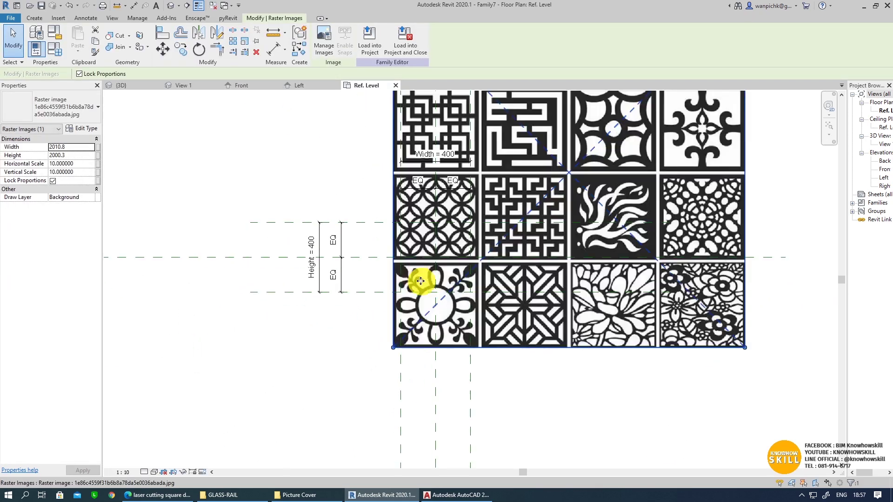
{"action": "scroll", "coordinate": [425, 268], "scroll_direction": "up", "scroll_amount": 1}
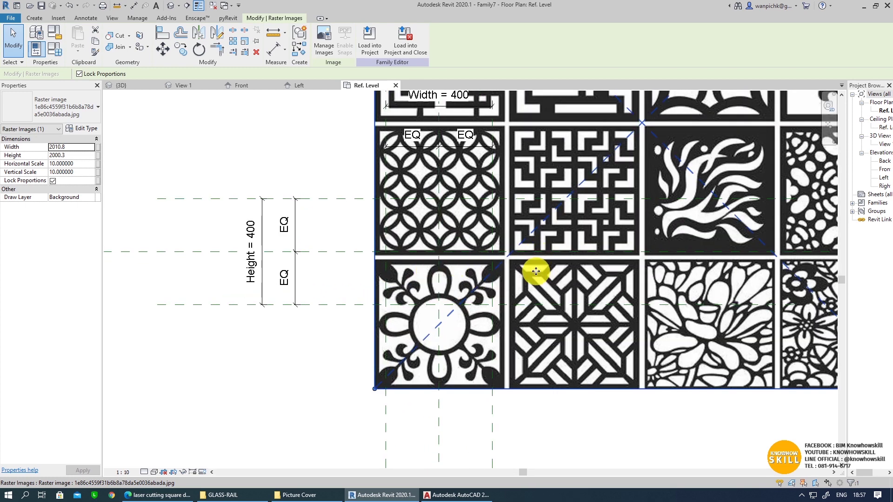
{"action": "left_click", "coordinate": [163, 51]}
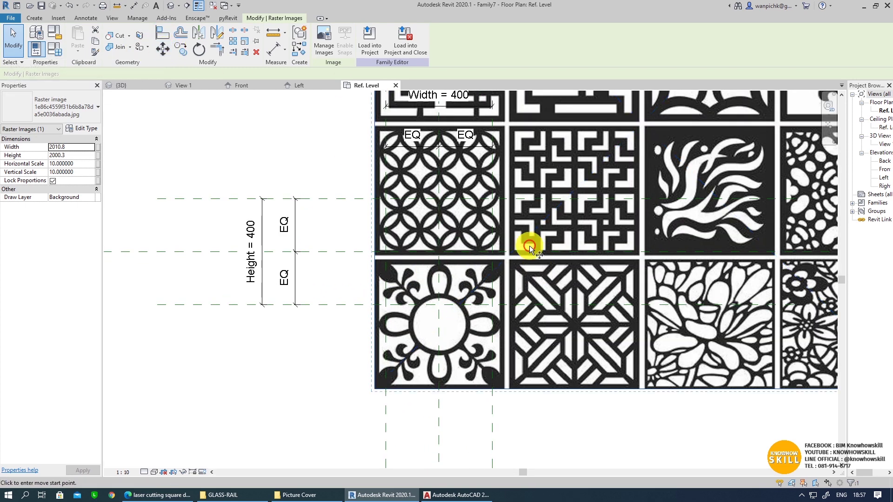
{"action": "scroll", "coordinate": [511, 261], "scroll_direction": "up", "scroll_amount": 4}
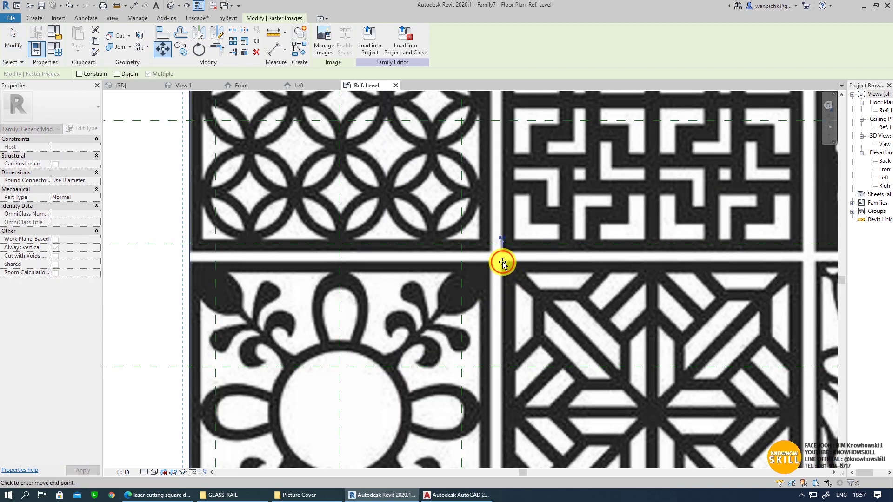
{"action": "scroll", "coordinate": [502, 262], "scroll_direction": "down", "scroll_amount": 3}
{"action": "scroll", "coordinate": [378, 210], "scroll_direction": "up", "scroll_amount": 2}
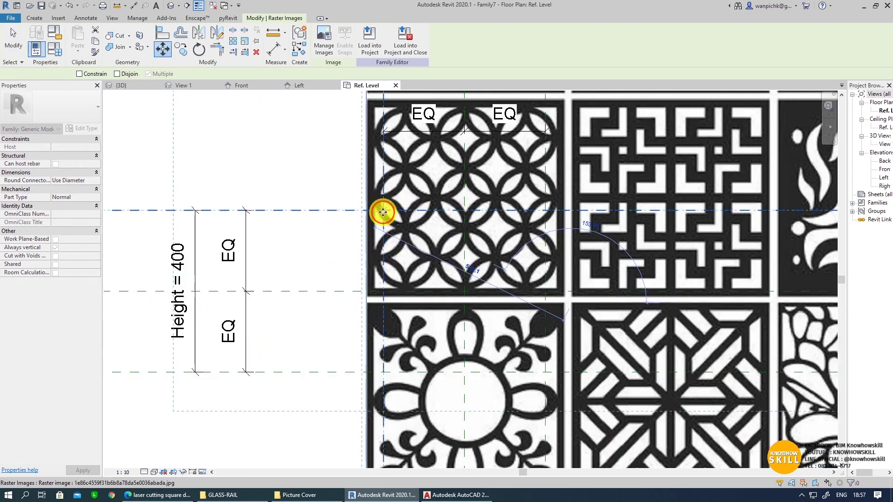
{"action": "left_click", "coordinate": [382, 212]}
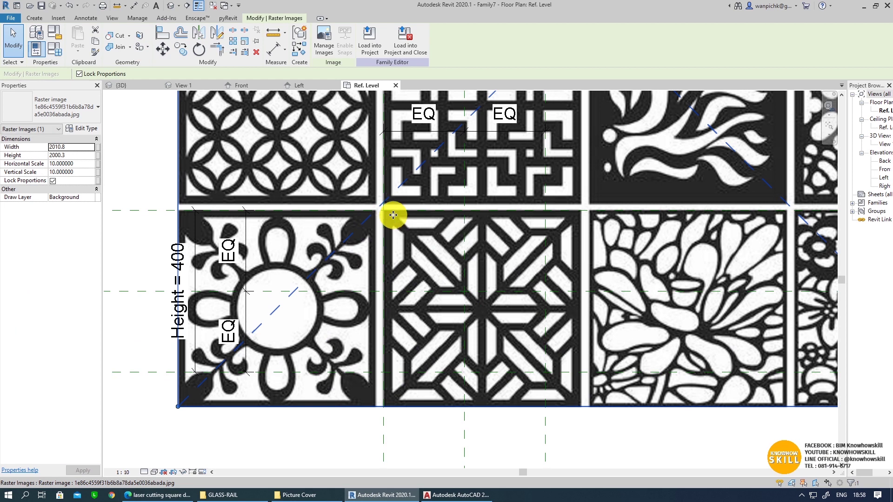
Step: Scale the image from that corner so one tile spans the 400 square
{"action": "left_click", "coordinate": [244, 44]}
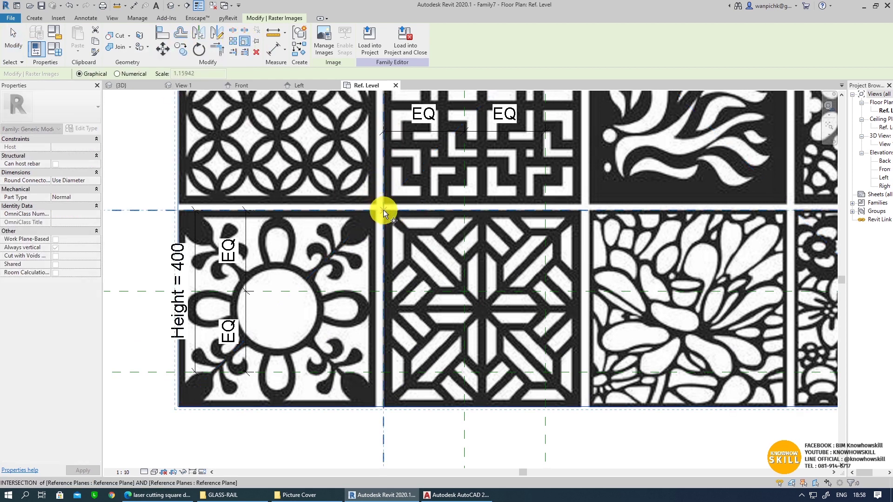
{"action": "left_click", "coordinate": [384, 212]}
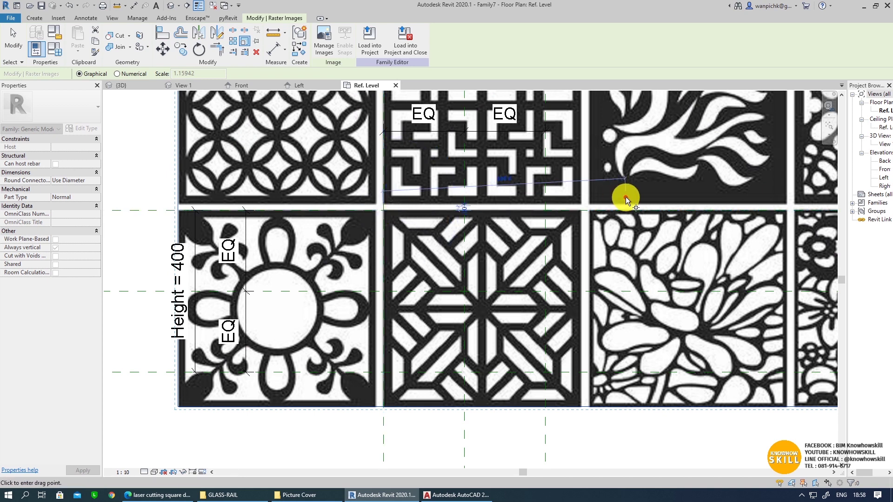
{"action": "left_click", "coordinate": [581, 214]}
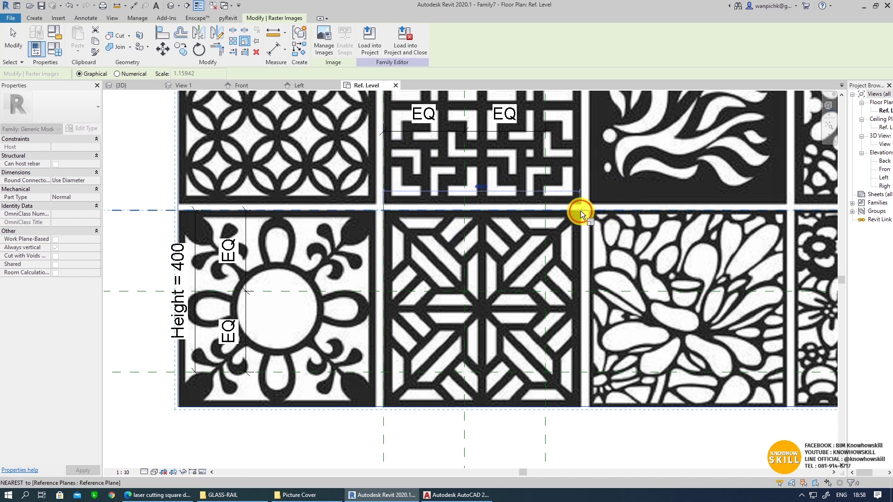
{"action": "left_click", "coordinate": [547, 211]}
{"action": "scroll", "coordinate": [492, 335], "scroll_direction": "down", "scroll_amount": 2}
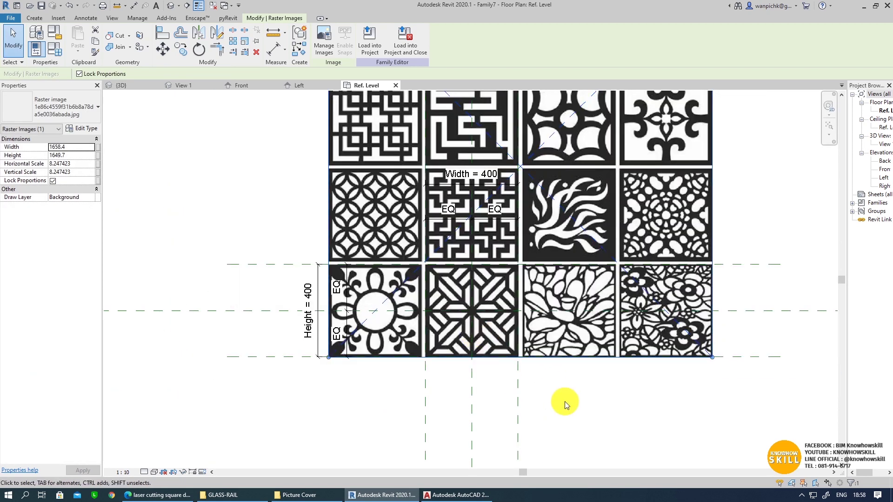
{"action": "left_click", "coordinate": [292, 126]}
Step: Select the four reference planes to check their position over the tile
{"action": "left_click", "coordinate": [201, 6]}
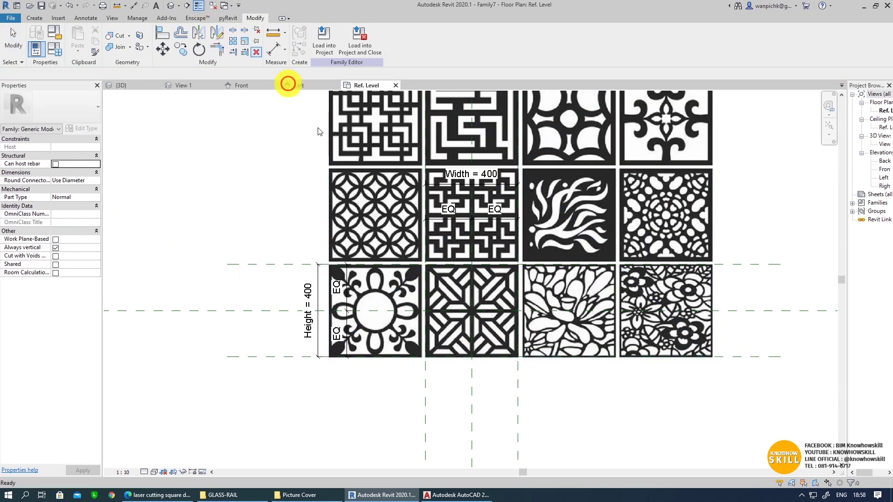
{"action": "left_click", "coordinate": [426, 264]}
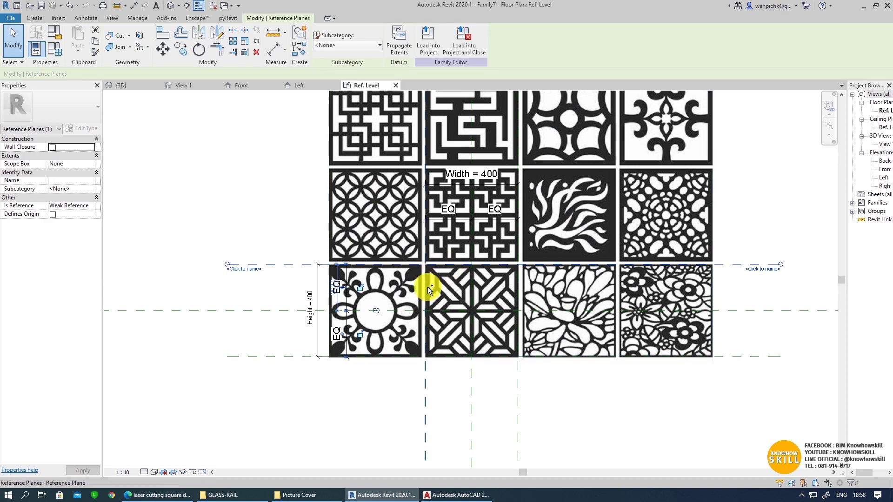
{"action": "left_click", "coordinate": [517, 281], "text": "ctrl"}
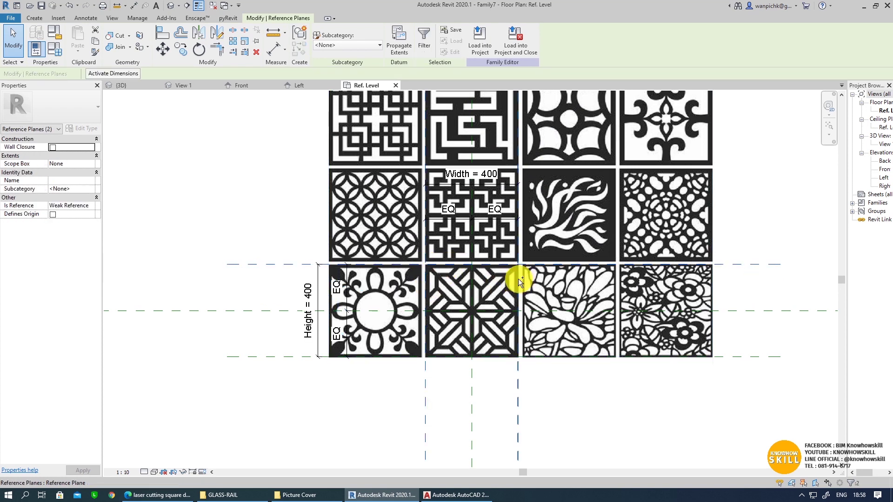
{"action": "left_click", "coordinate": [730, 357], "text": "ctrl"}
{"action": "left_click", "coordinate": [425, 344], "text": "ctrl"}
{"action": "scroll", "coordinate": [426, 343], "scroll_direction": "up", "scroll_amount": 2}
{"action": "scroll", "coordinate": [439, 238], "scroll_direction": "up", "scroll_amount": 2}
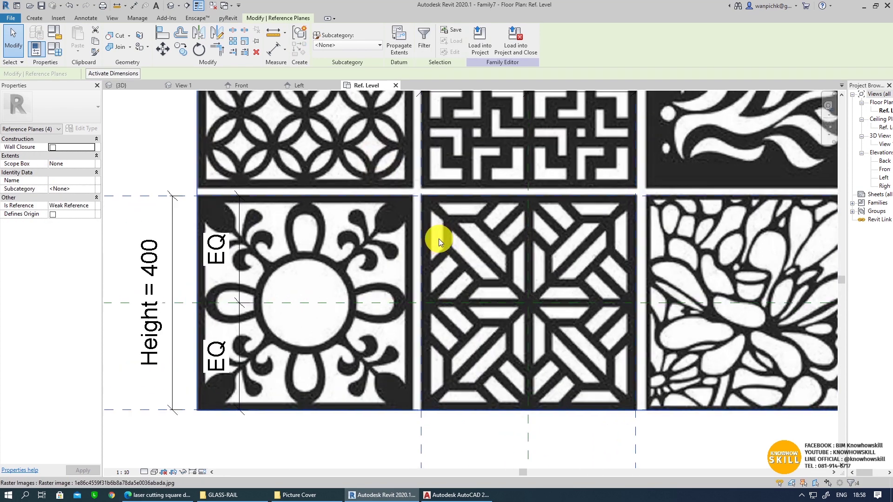
Step: Clear the selection and start a new solid extrusion sketch over the tile
{"action": "middle_click_drag", "start_coordinate": [474, 274], "coordinate": [431, 251]}
{"action": "key", "text": "Escape"}
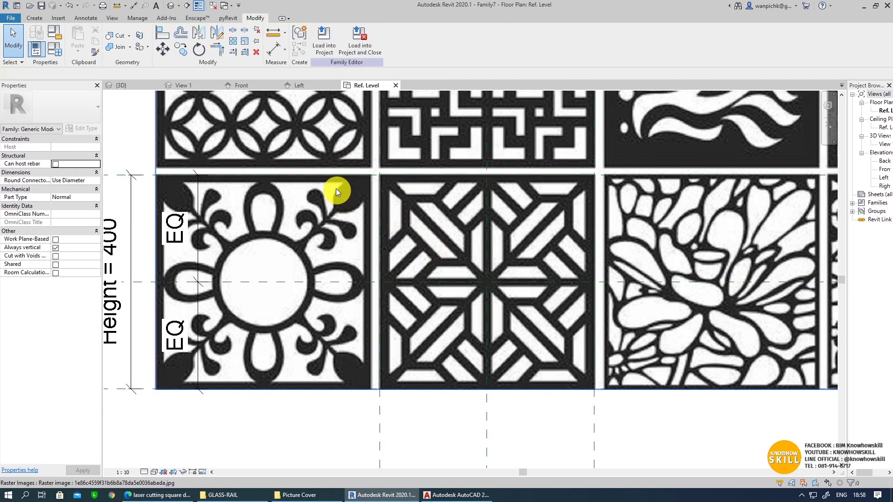
{"action": "left_click", "coordinate": [34, 19]}
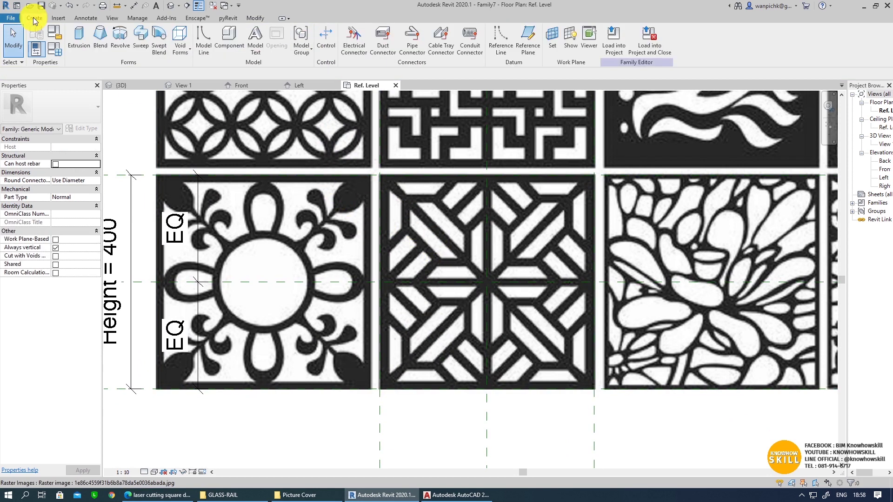
{"action": "left_click", "coordinate": [79, 37]}
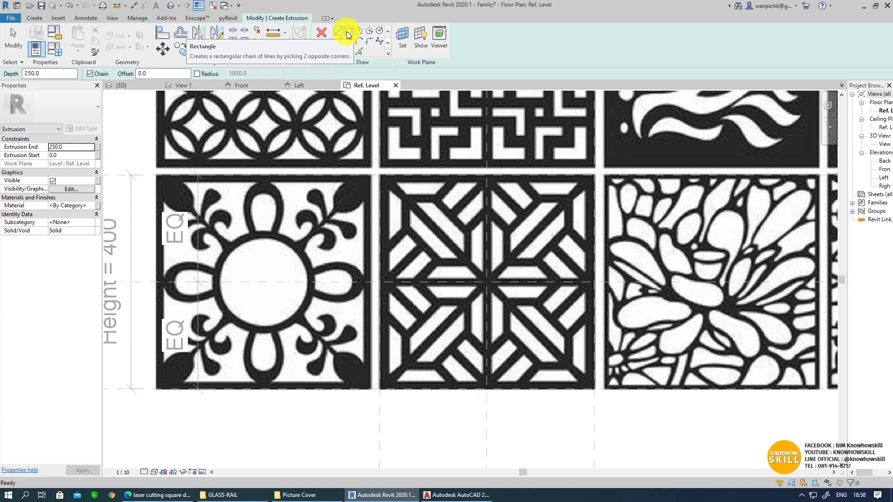
Step: Sketch a 400 × 400 rectangle with its edges locked to the reference planes
{"action": "left_click", "coordinate": [347, 31]}
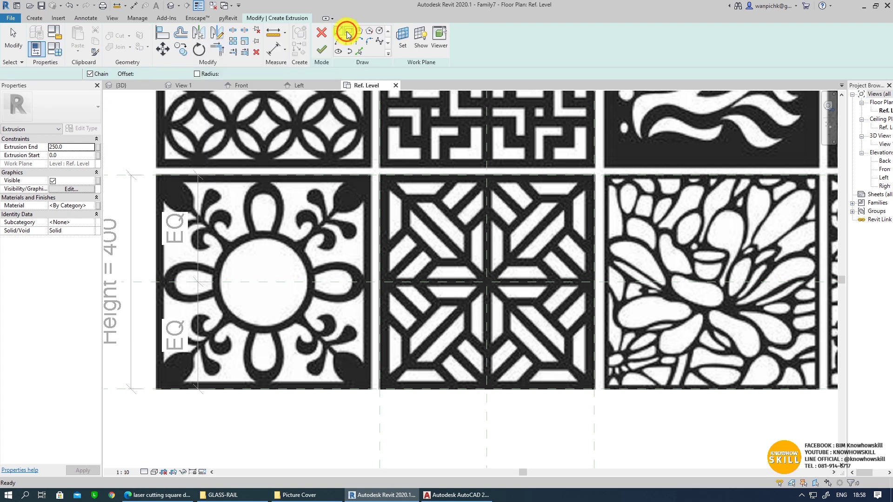
{"action": "left_click", "coordinate": [380, 175]}
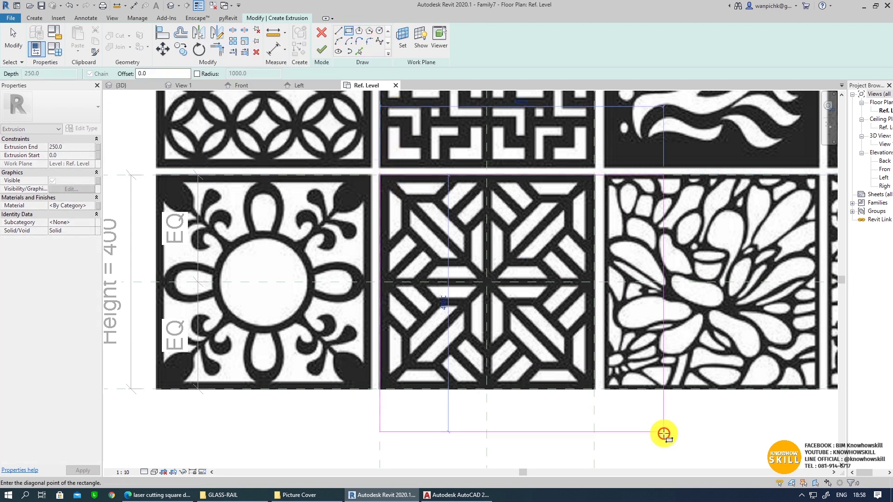
{"action": "left_click", "coordinate": [594, 389]}
{"action": "left_click", "coordinate": [486, 372]}
{"action": "left_click", "coordinate": [577, 262]}
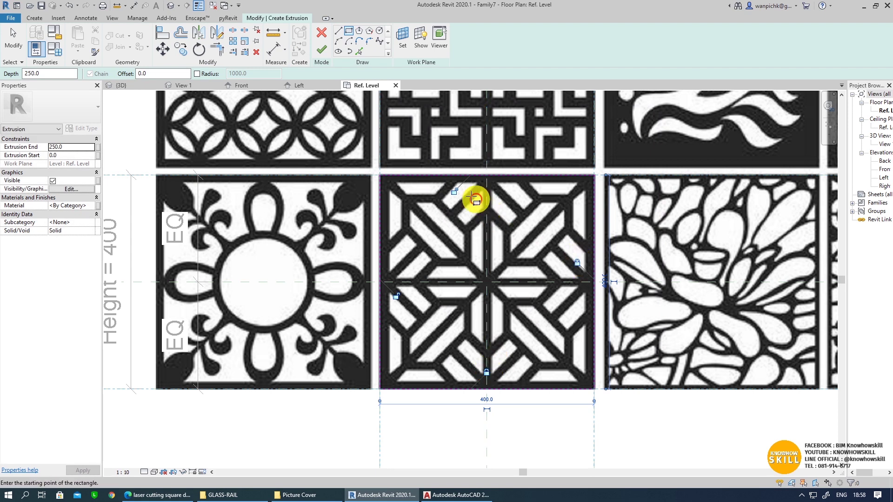
{"action": "left_click", "coordinate": [454, 191]}
{"action": "scroll", "coordinate": [400, 295], "scroll_direction": "up", "scroll_amount": 3}
{"action": "mouse_move", "coordinate": [424, 344]}
{"action": "middle_mouse_down"}
{"action": "mouse_move", "coordinate": [378, 301]}
{"action": "mouse_move", "coordinate": [368, 336]}
{"action": "middle_mouse_up"}
{"action": "scroll", "coordinate": [358, 335], "scroll_direction": "down", "scroll_amount": 3}
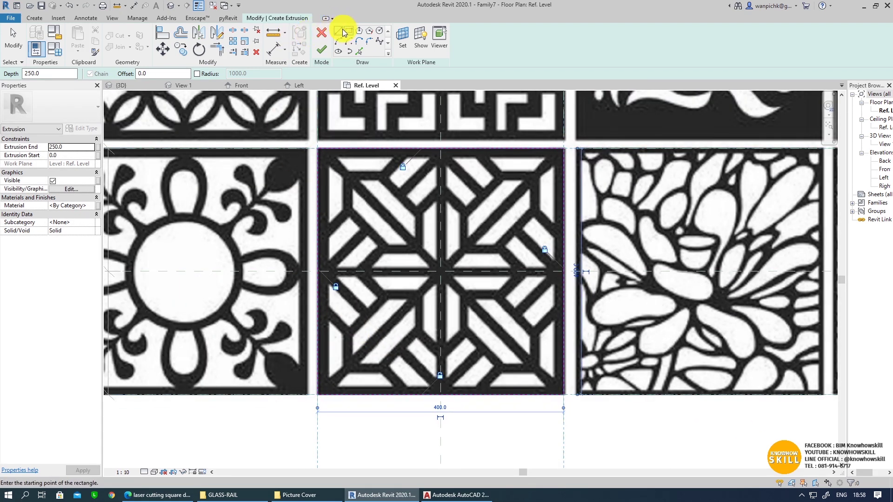
Step: Draw both corner-to-corner diagonals and a horizontal line from the centre to the left edge
{"action": "left_click", "coordinate": [338, 31]}
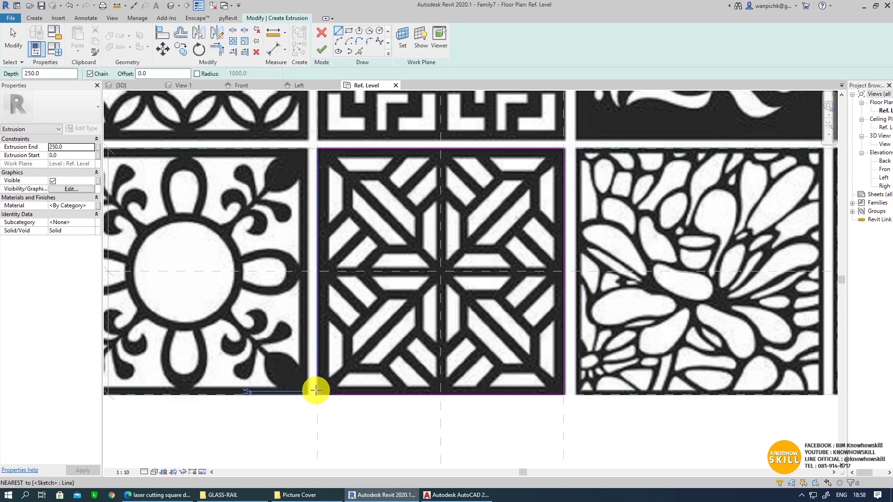
{"action": "left_click", "coordinate": [564, 148]}
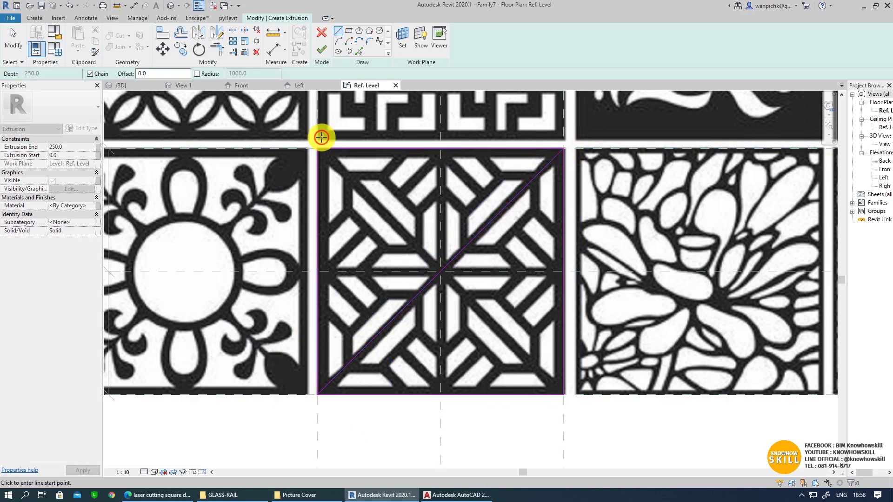
{"action": "left_click", "coordinate": [318, 148]}
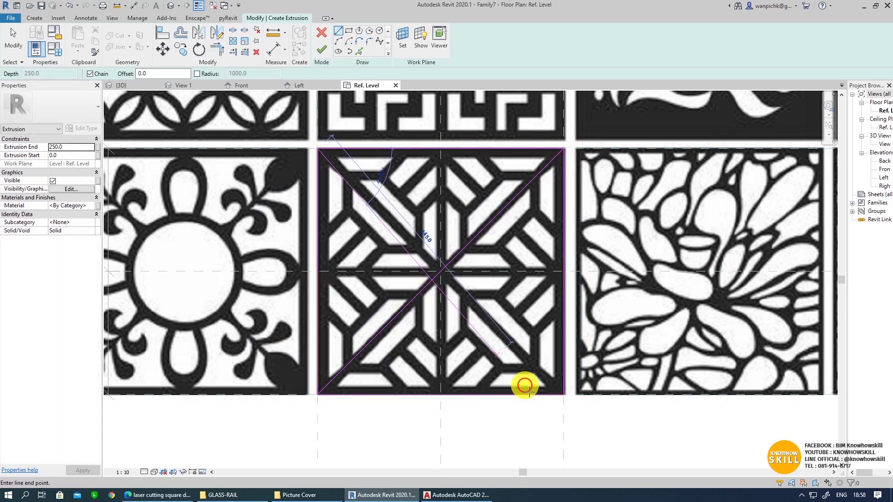
{"action": "left_click", "coordinate": [564, 393]}
{"action": "left_click", "coordinate": [440, 271]}
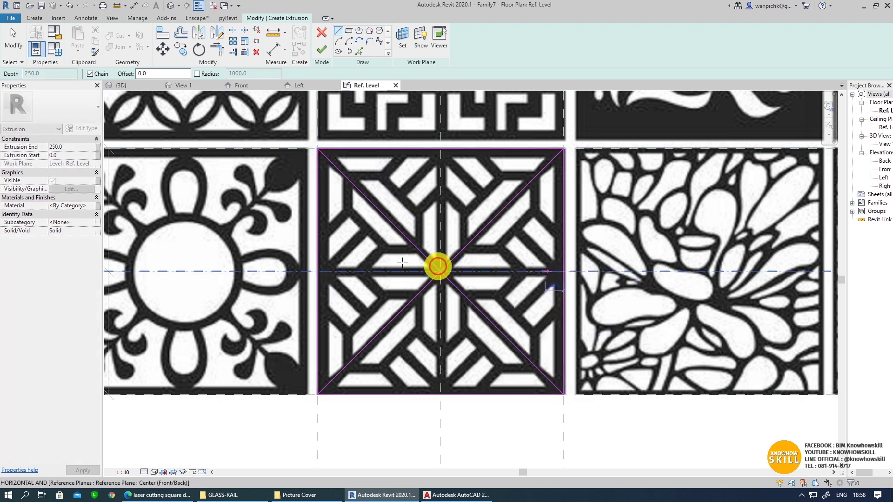
{"action": "left_click", "coordinate": [318, 271]}
{"action": "key", "text": "Escape"}
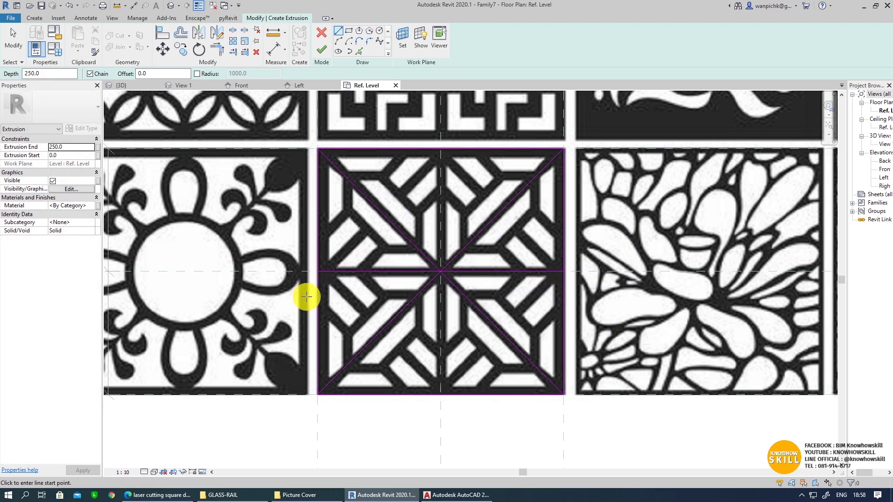
{"action": "middle_click_drag", "start_coordinate": [317, 309], "coordinate": [328, 330]}
{"action": "scroll", "coordinate": [325, 200], "scroll_direction": "up", "scroll_amount": 2}
{"action": "key", "text": "Escape"}
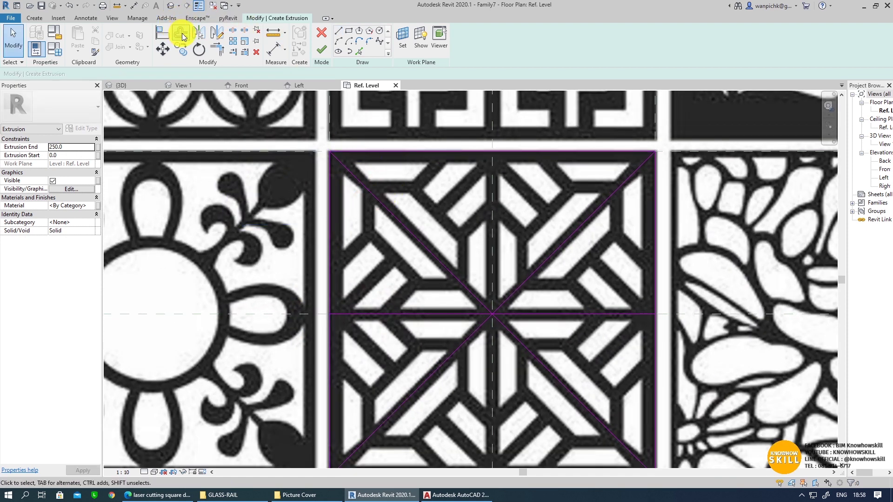
Step: Offset the diagonal sketch line by 10.0 to make parallel copies
{"action": "left_click", "coordinate": [181, 35]}
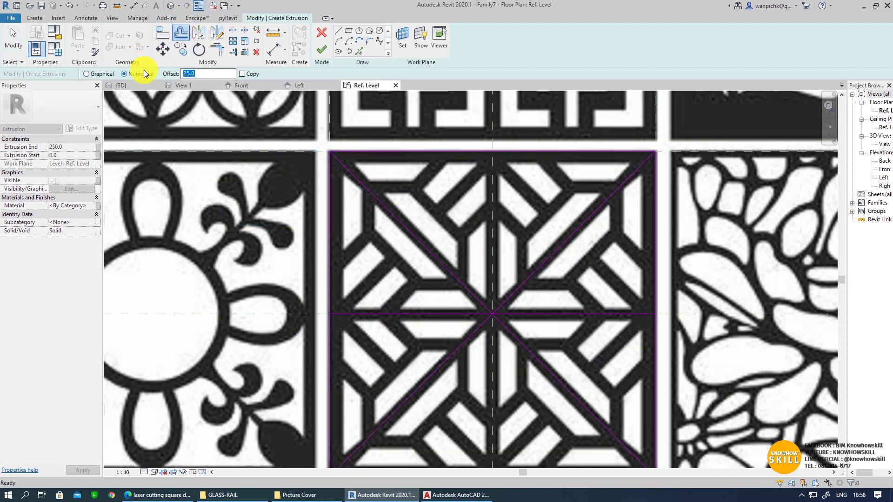
{"action": "type", "text": "10"}
{"action": "key", "text": "Return"}
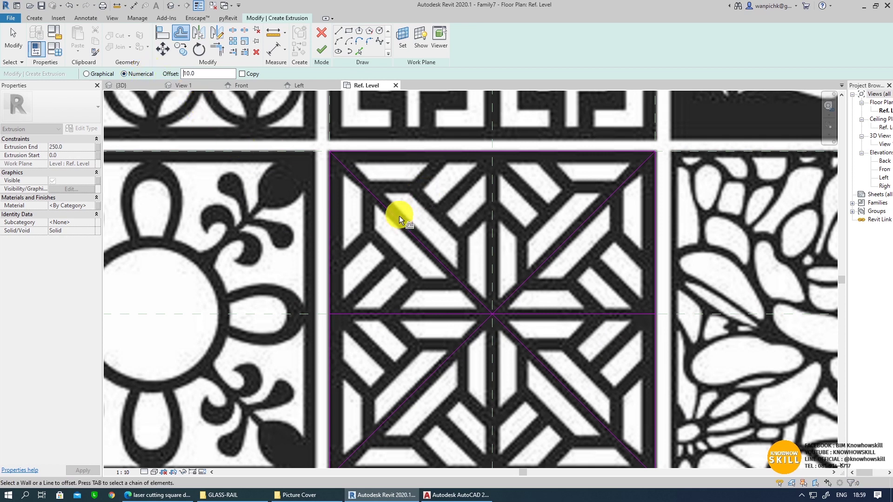
{"action": "left_click", "coordinate": [398, 219]}
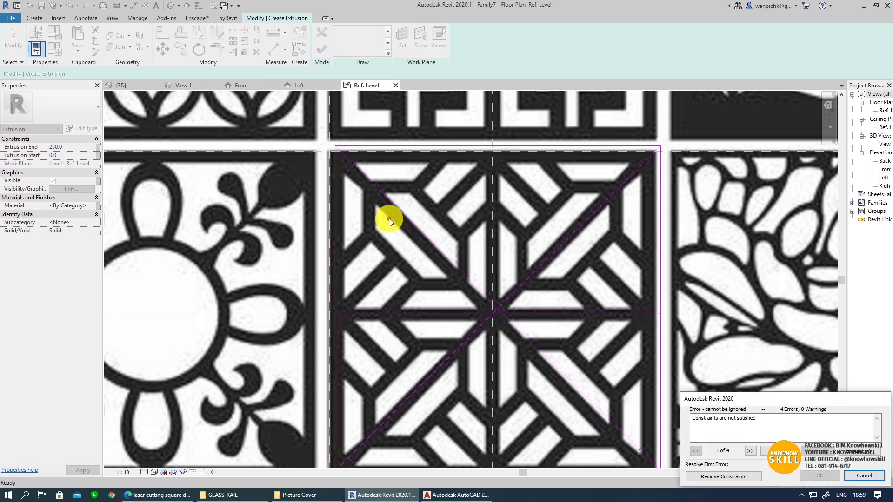
{"action": "left_click", "coordinate": [367, 188]}
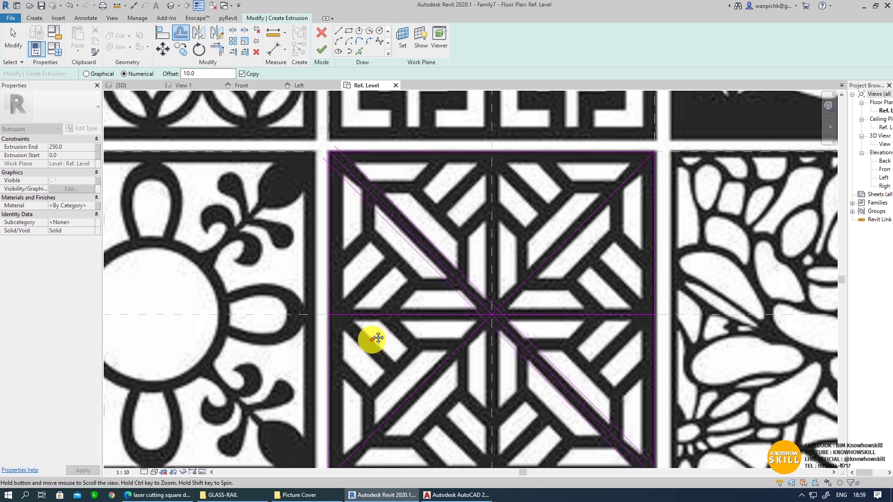
{"action": "key", "text": "Escape"}
{"action": "scroll", "coordinate": [333, 291], "scroll_direction": "up", "scroll_amount": 2}
{"action": "scroll", "coordinate": [353, 373], "scroll_direction": "up", "scroll_amount": 2}
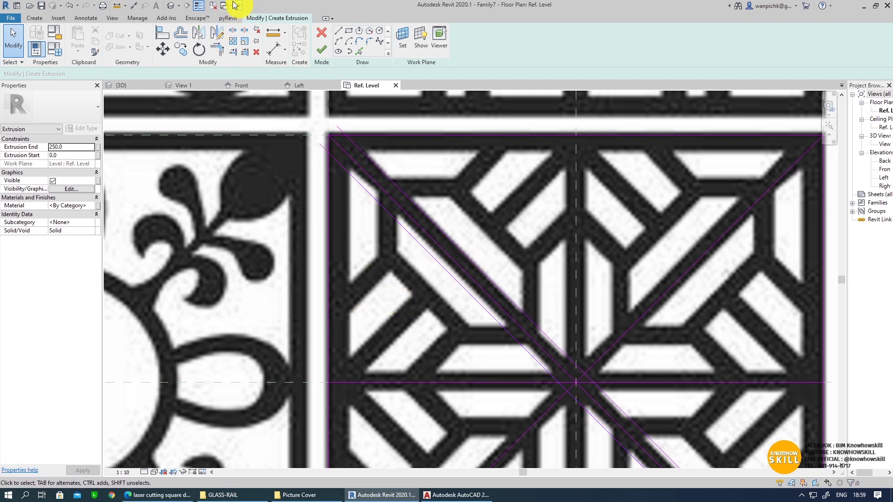
Step: Turn off thin-line display and set the view scale to 1:2
{"action": "left_click", "coordinate": [199, 6]}
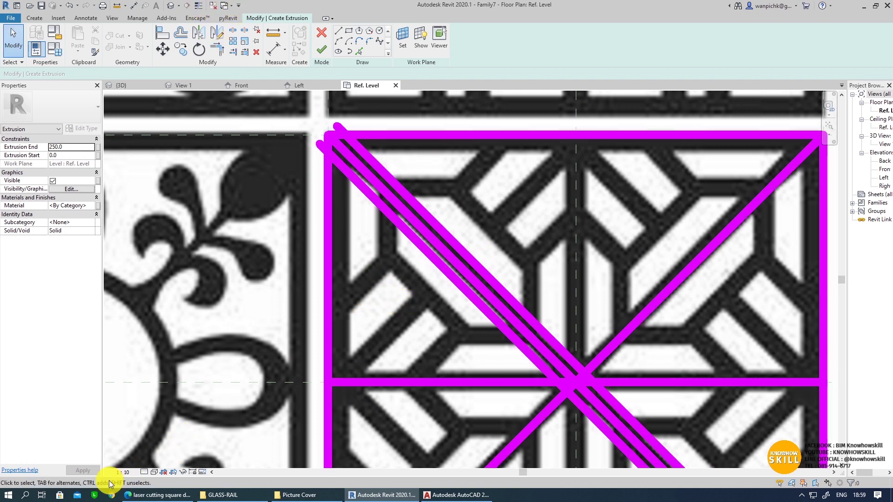
{"action": "left_click", "coordinate": [122, 472]}
{"action": "left_click", "coordinate": [125, 349]}
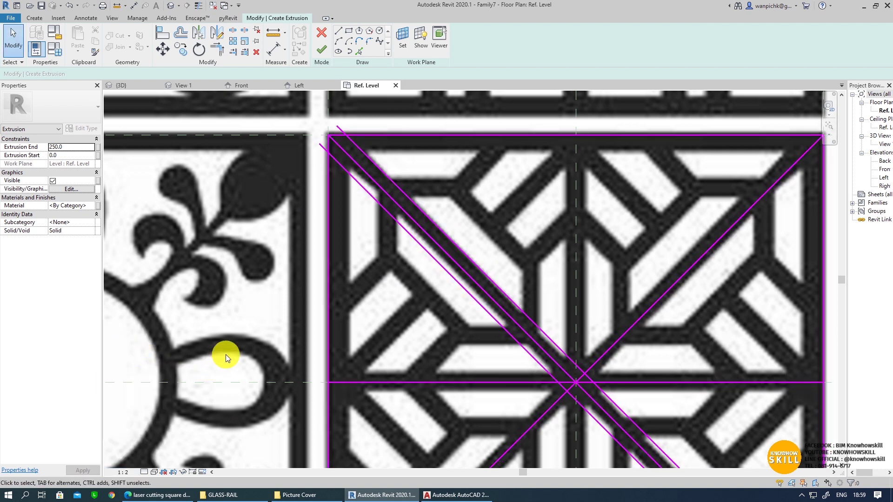
{"action": "key", "text": "o"}
{"action": "key", "text": "f"}
{"action": "double_click", "coordinate": [180, 74]}
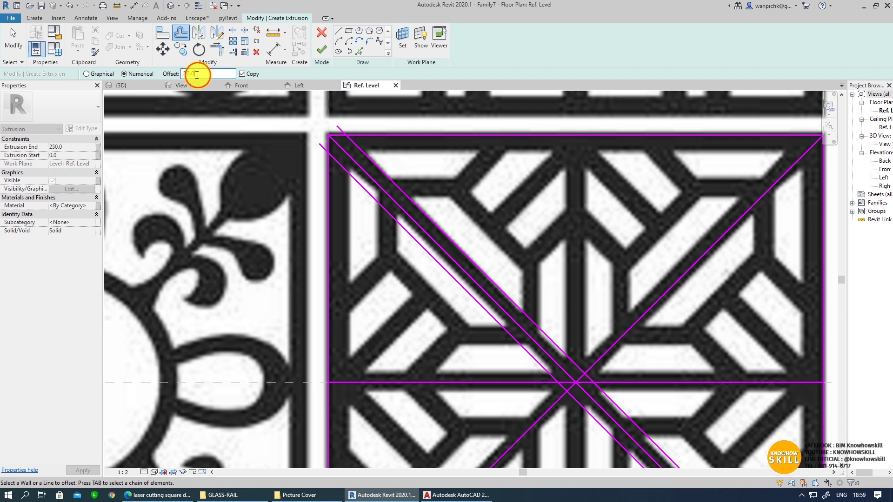
Step: Trace the first opening's vertical and diagonal edges with sketch lines
{"action": "scroll", "coordinate": [509, 386], "scroll_direction": "down", "scroll_amount": 2}
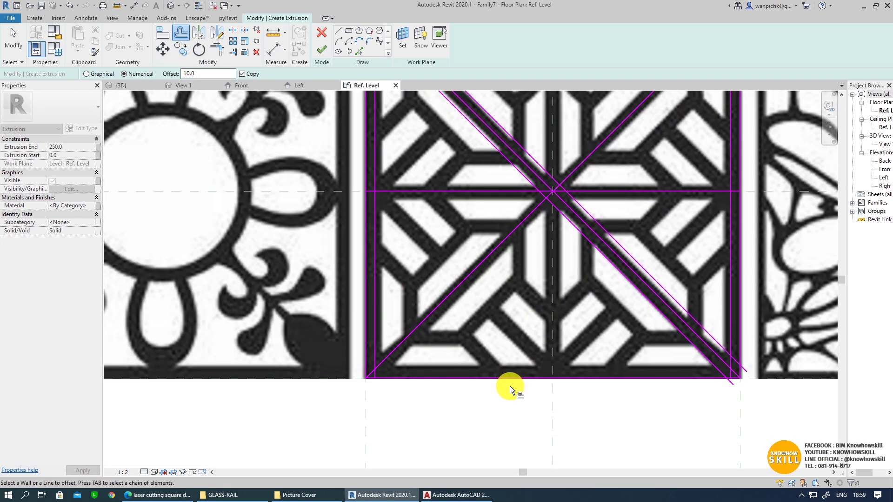
{"action": "scroll", "coordinate": [377, 174], "scroll_direction": "up", "scroll_amount": 3}
{"action": "key", "text": "l"}
{"action": "key", "text": "i"}
{"action": "left_click", "coordinate": [417, 149]}
{"action": "left_click", "coordinate": [417, 224]}
{"action": "left_click", "coordinate": [371, 269]}
{"action": "key", "text": "Escape"}
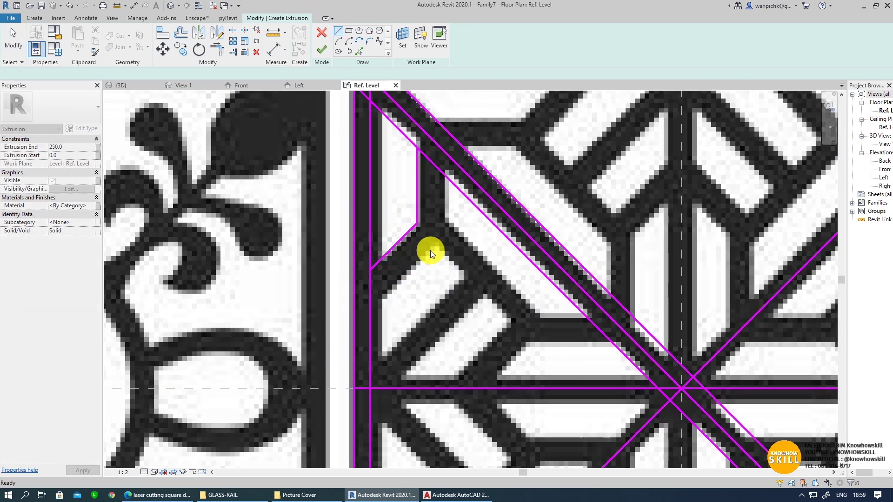
Step: Trace the diagonal and horizontal edges of the second opening
{"action": "key", "text": "o"}
{"action": "key", "text": "f"}
{"action": "left_click", "coordinate": [417, 210]}
{"action": "key", "text": "l"}
{"action": "key", "text": "i"}
{"action": "left_click", "coordinate": [449, 236]}
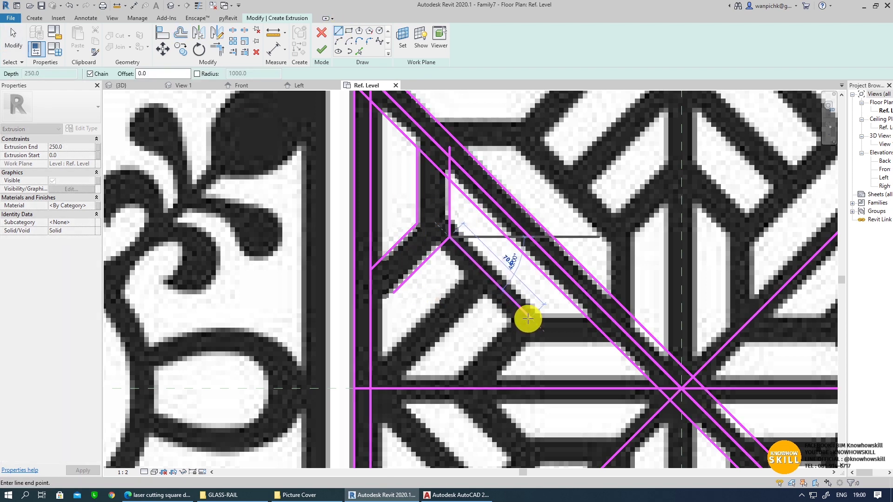
{"action": "left_click", "coordinate": [547, 316]}
{"action": "left_click", "coordinate": [586, 316]}
{"action": "left_click", "coordinate": [338, 30]}
Step: Outline the diagonal edges of the next opening
{"action": "left_click", "coordinate": [370, 388]}
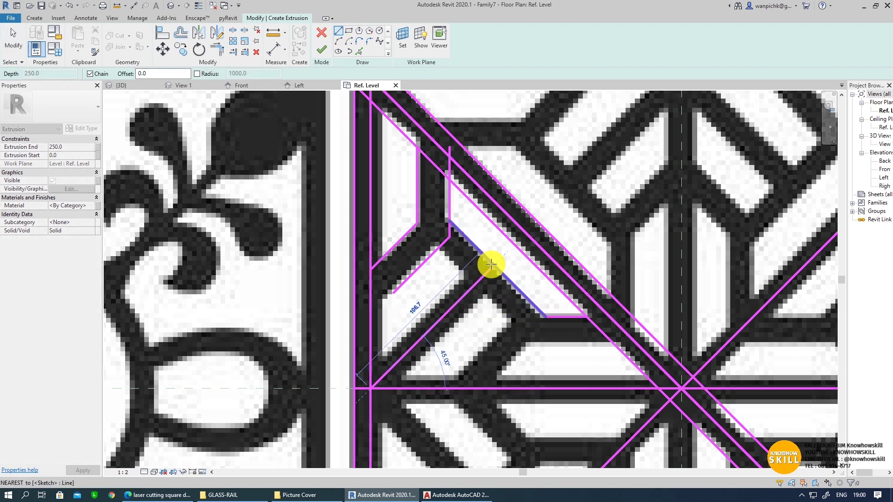
{"action": "left_click", "coordinate": [491, 264]}
{"action": "left_click", "coordinate": [389, 294]}
{"action": "key", "text": "Escape"}
{"action": "key", "text": "Escape"}
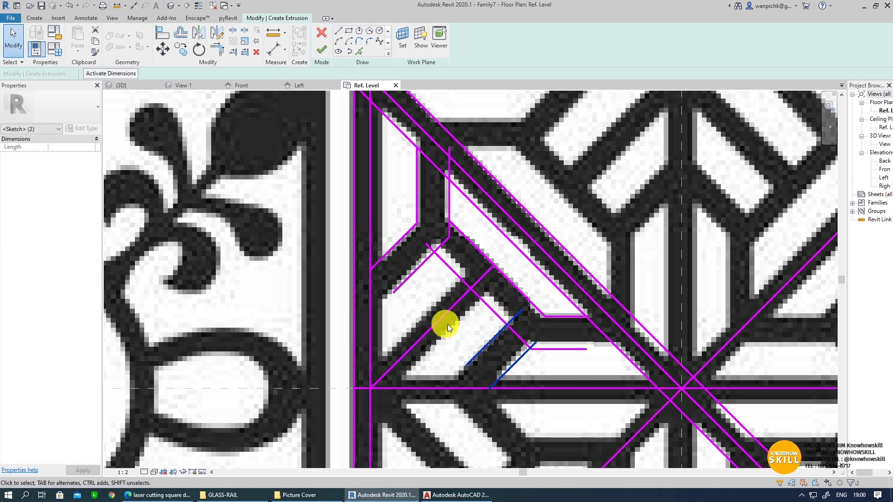
{"action": "key", "text": "Escape"}
Step: Trim the vertical and diagonal sketch lines into a clean corner
{"action": "scroll", "coordinate": [439, 375], "scroll_direction": "down", "scroll_amount": 1}
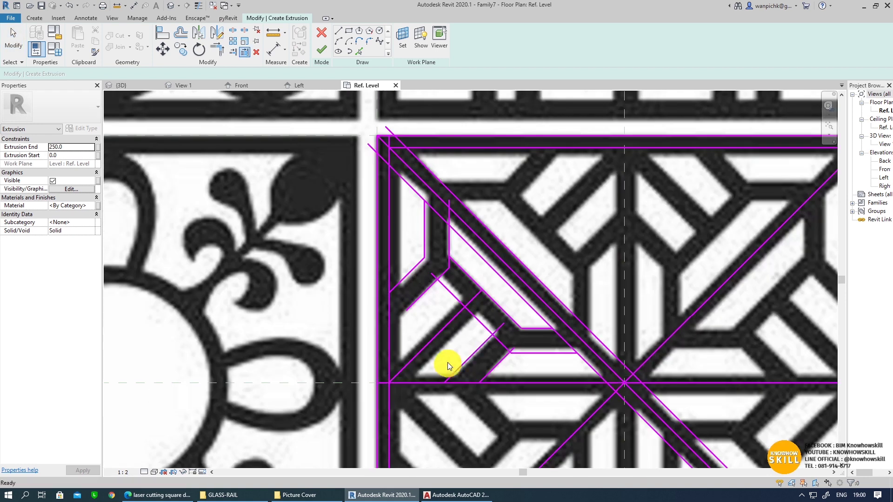
{"action": "scroll", "coordinate": [449, 363], "scroll_direction": "down", "scroll_amount": 1}
{"action": "key", "text": "t"}
{"action": "key", "text": "r"}
{"action": "left_click", "coordinate": [416, 229]}
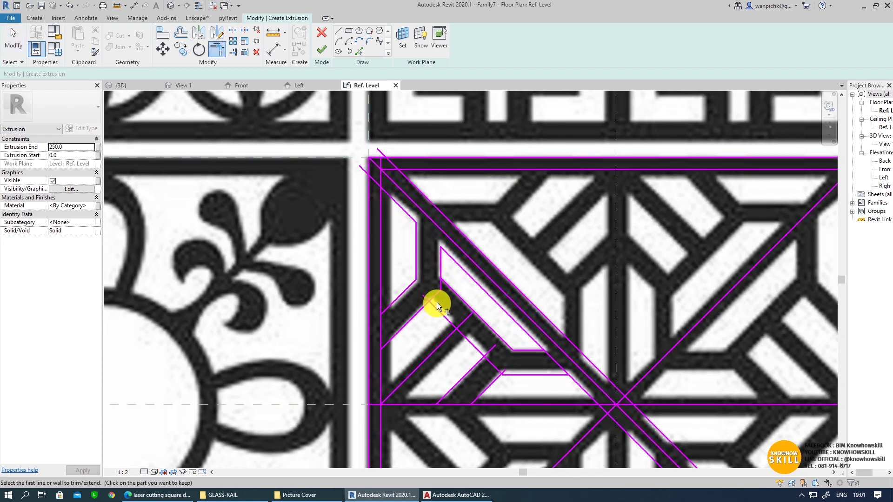
{"action": "left_click", "coordinate": [437, 302]}
{"action": "left_click", "coordinate": [425, 307]}
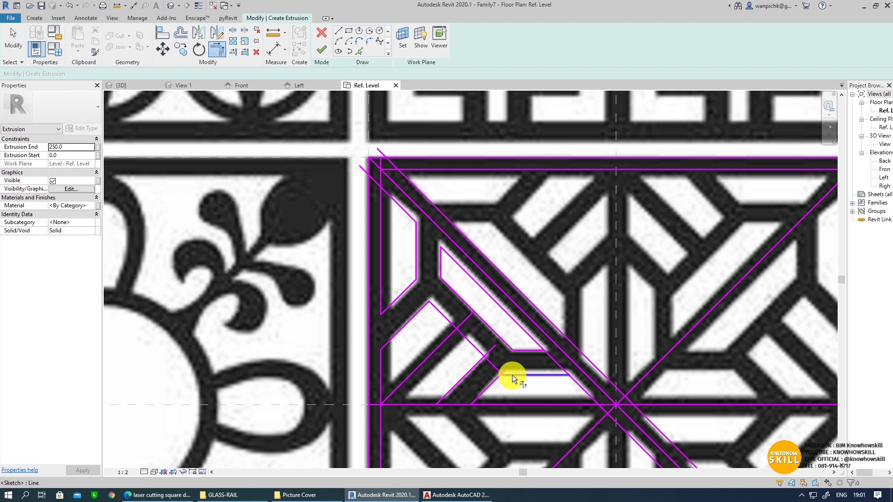
Step: Split a sketch line and join the diagonal and horizontal lines into a corner
{"action": "key", "text": "s"}
{"action": "key", "text": "l"}
{"action": "left_click", "coordinate": [461, 325]}
{"action": "key", "text": "t"}
{"action": "key", "text": "r"}
{"action": "left_click", "coordinate": [404, 397]}
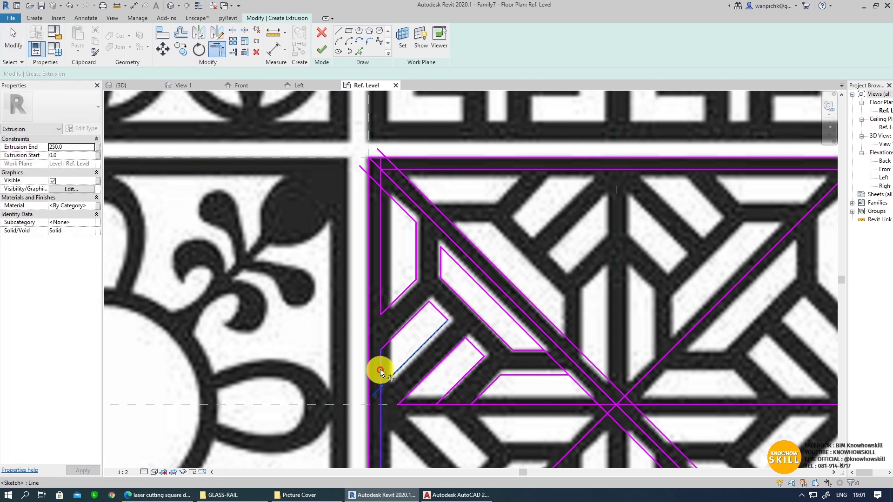
{"action": "left_click", "coordinate": [409, 404]}
Step: Offset-copy the horizontal line and trim it to close the small trapezoid opening
{"action": "key", "text": "o"}
{"action": "key", "text": "f"}
{"action": "middle_click_drag", "start_coordinate": [409, 404], "coordinate": [379, 347]}
{"action": "left_click", "coordinate": [455, 325]}
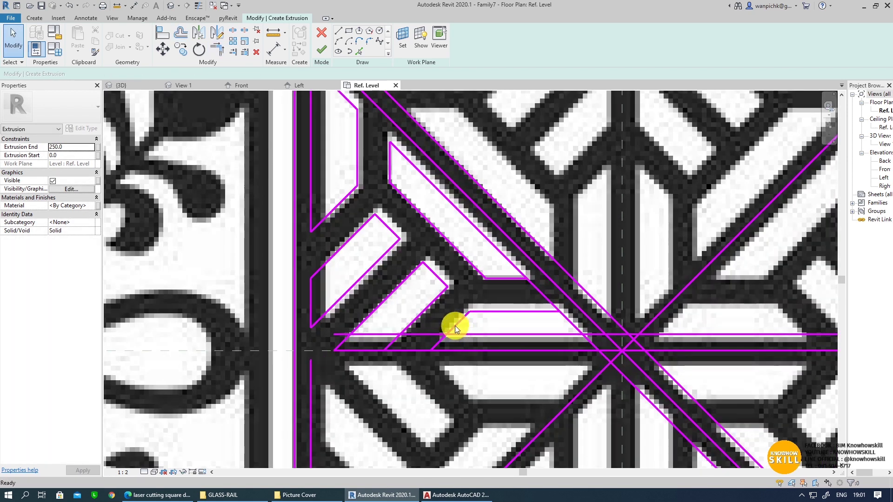
{"action": "key", "text": "Escape"}
{"action": "key", "text": "t"}
{"action": "key", "text": "r"}
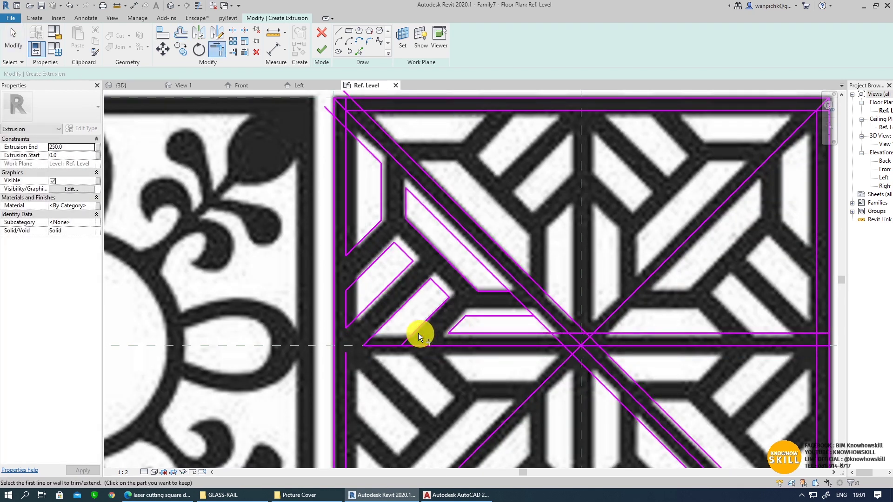
{"action": "left_click", "coordinate": [418, 333]}
{"action": "middle_click_drag", "start_coordinate": [386, 350], "coordinate": [388, 368]}
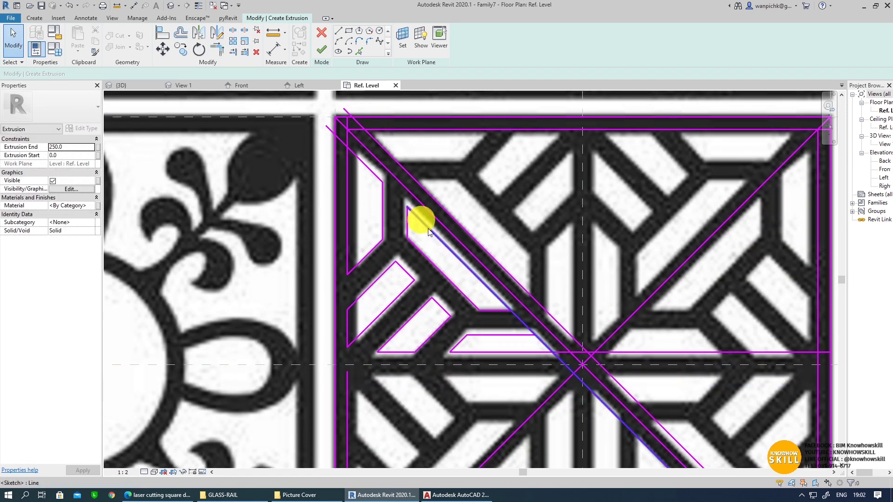
{"action": "left_click", "coordinate": [511, 333]}
{"action": "left_click", "coordinate": [542, 343]}
{"action": "key", "text": "Escape"}
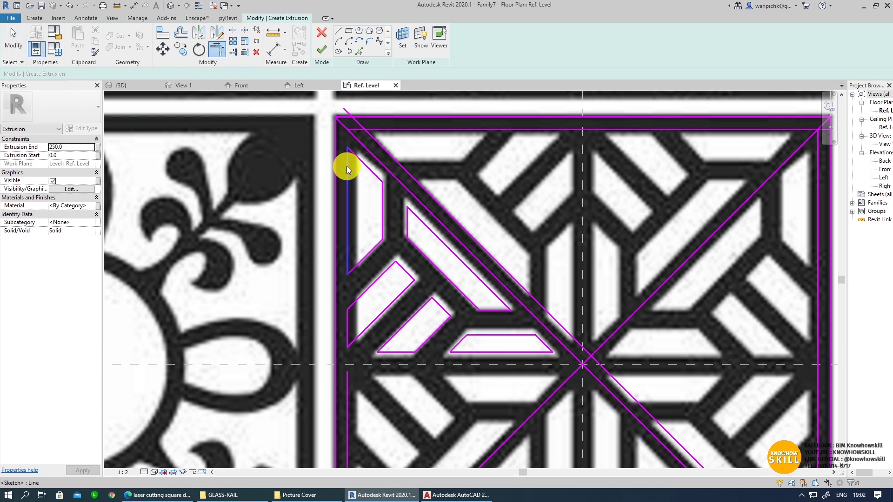
Step: Delete the long diagonal guide lines
{"action": "left_click", "coordinate": [370, 144]}
{"action": "key", "text": "Delete"}
{"action": "left_click", "coordinate": [403, 130]}
{"action": "key", "text": "Delete"}
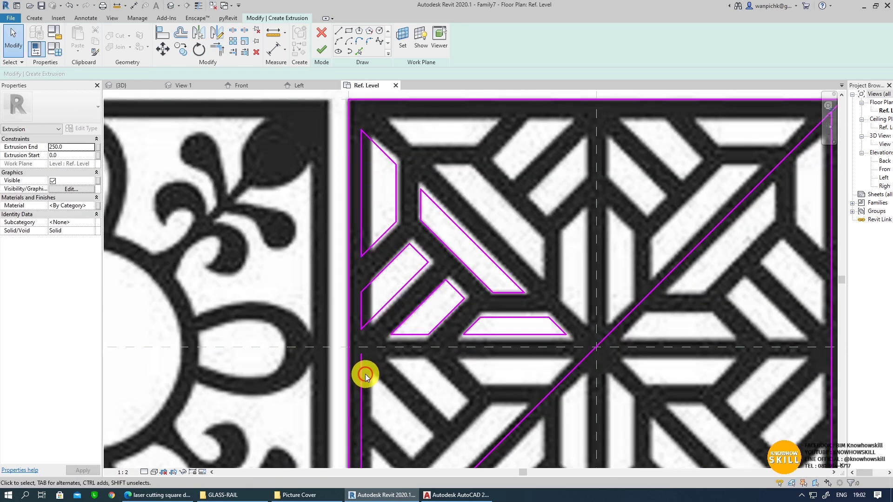
{"action": "scroll", "coordinate": [552, 422], "scroll_direction": "down", "scroll_amount": 5}
Step: Mirror the traced opening outlines across the 45° diagonal
{"action": "scroll", "coordinate": [408, 213], "scroll_direction": "up", "scroll_amount": 5}
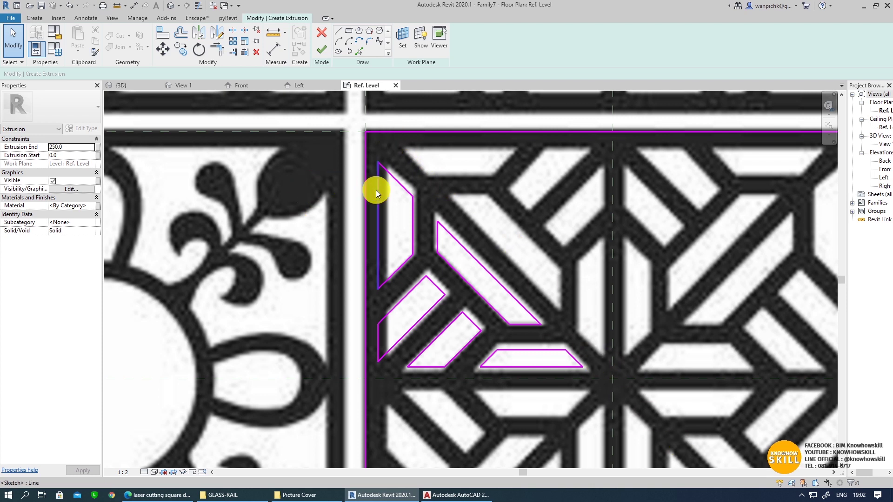
{"action": "left_click_drag", "start_coordinate": [345, 150], "coordinate": [593, 391]}
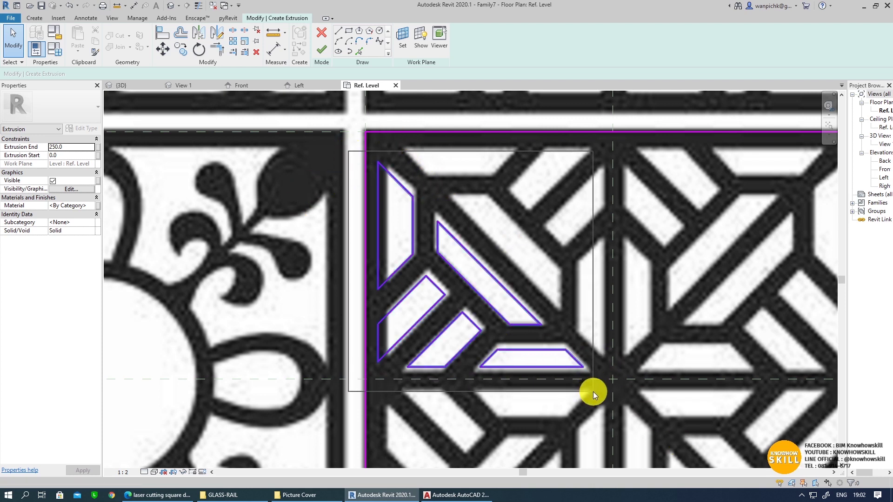
{"action": "left_click", "coordinate": [219, 37]}
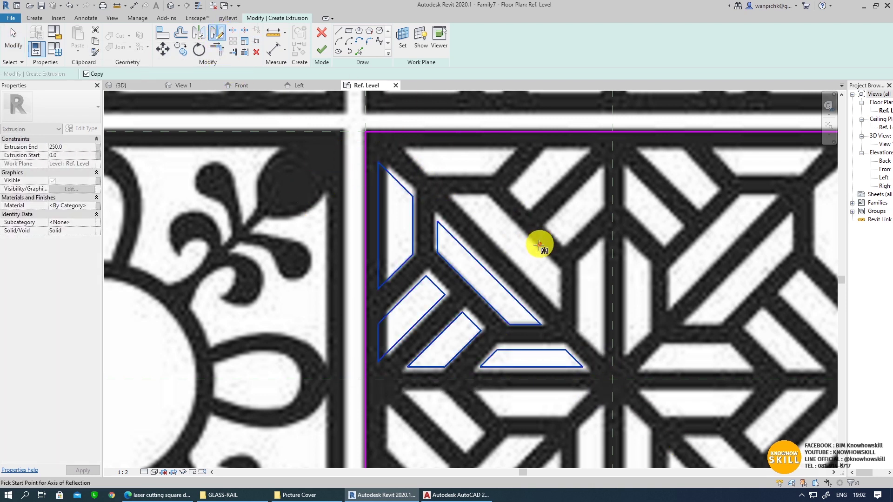
{"action": "left_click", "coordinate": [365, 130]}
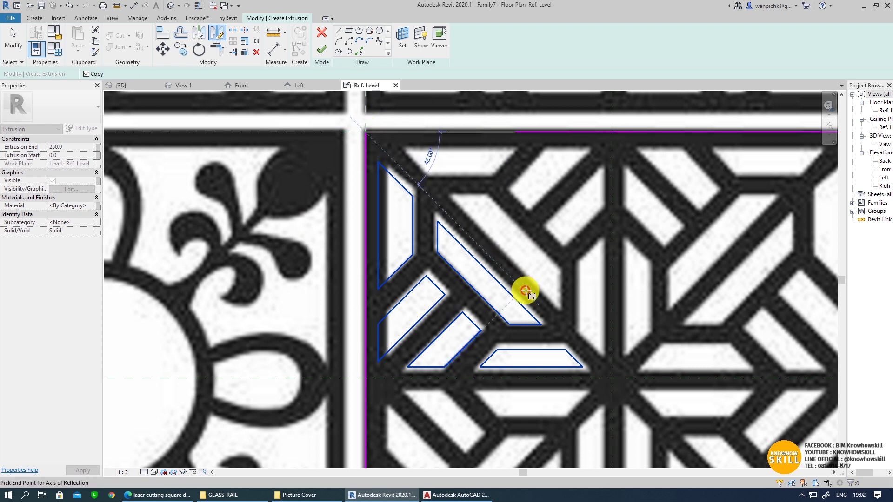
{"action": "left_click", "coordinate": [571, 340]}
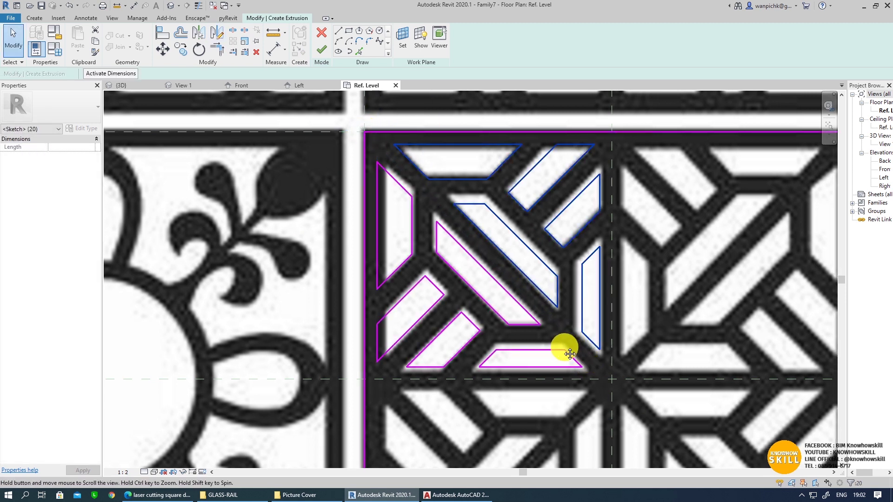
Step: Mirror all 40 opening lines across the vertical centre line into the right half
{"action": "scroll", "coordinate": [511, 325], "scroll_direction": "down", "scroll_amount": 2}
{"action": "left_click", "coordinate": [344, 152]}
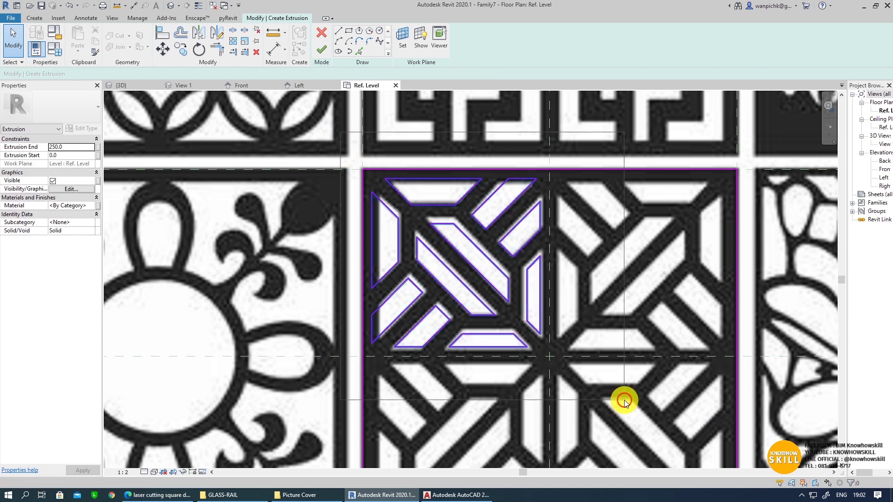
{"action": "left_click_drag", "start_coordinate": [622, 398], "coordinate": [367, 172]}
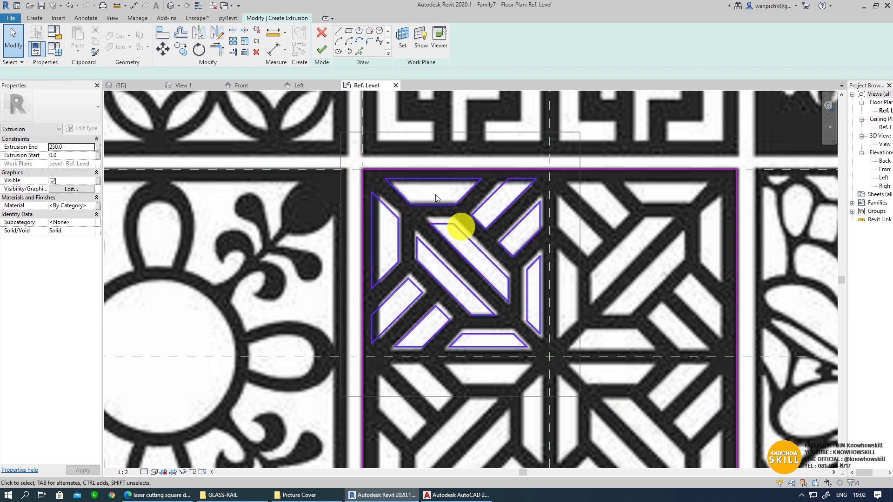
{"action": "left_click", "coordinate": [222, 34]}
{"action": "left_click", "coordinate": [549, 132]}
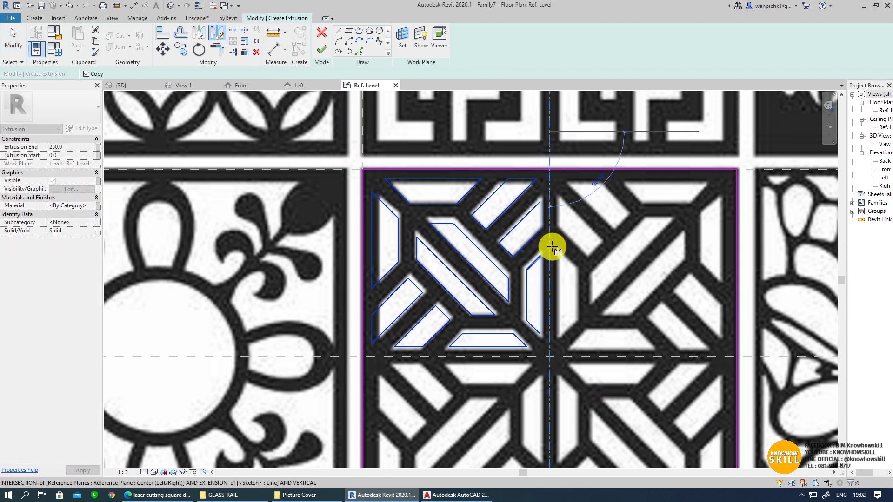
{"action": "left_click", "coordinate": [551, 248]}
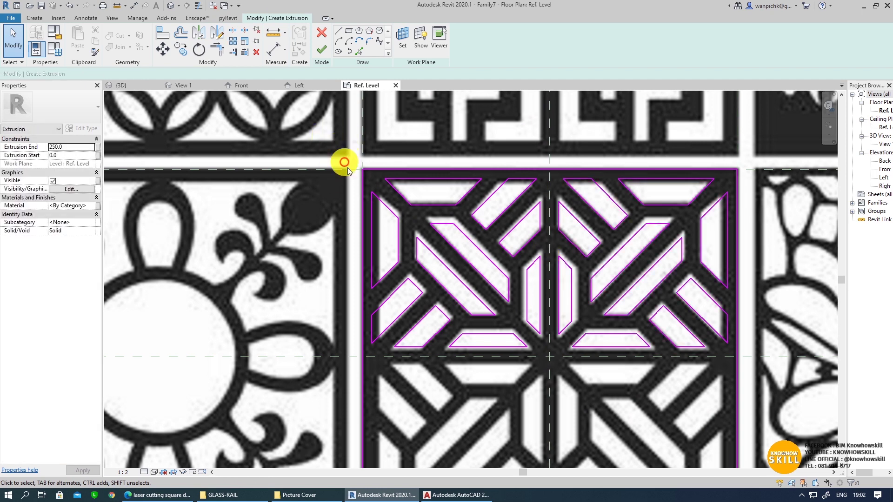
Step: Mirror all pattern lines across the horizontal reference plane and inspect the full outline
{"action": "left_click_drag", "start_coordinate": [348, 179], "coordinate": [759, 368]}
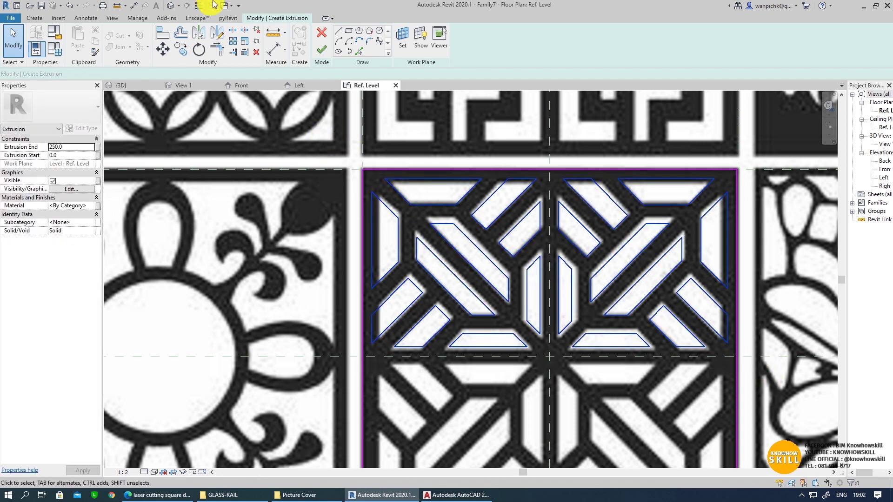
{"action": "left_click", "coordinate": [217, 36]}
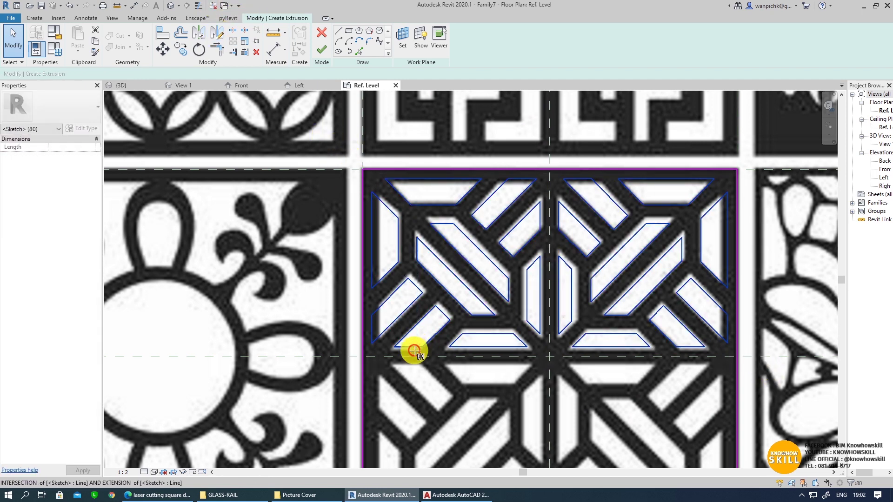
{"action": "left_click", "coordinate": [758, 373]}
{"action": "scroll", "coordinate": [747, 358], "scroll_direction": "down", "scroll_amount": 2}
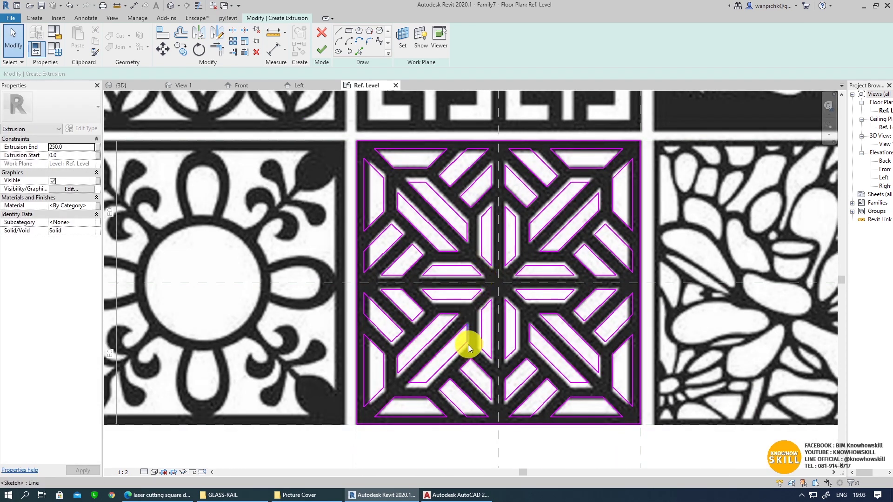
{"action": "middle_click_drag", "start_coordinate": [351, 327], "coordinate": [361, 346]}
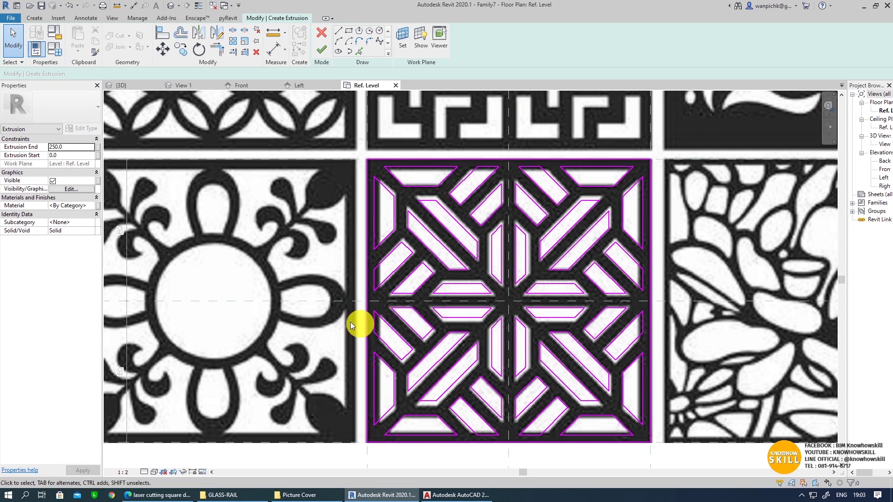
{"action": "middle_click_drag", "start_coordinate": [428, 369], "coordinate": [384, 361]}
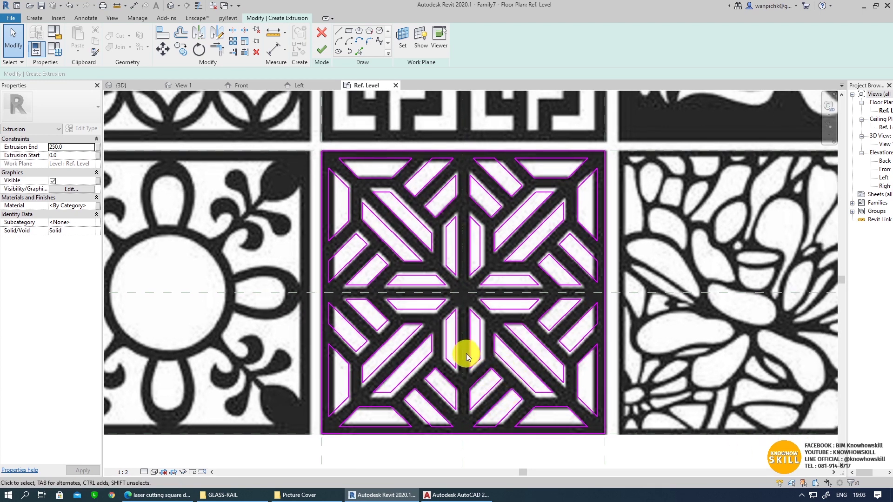
{"action": "middle_click_drag", "start_coordinate": [309, 375], "coordinate": [415, 371]}
{"action": "scroll", "coordinate": [415, 370], "scroll_direction": "down", "scroll_amount": 2}
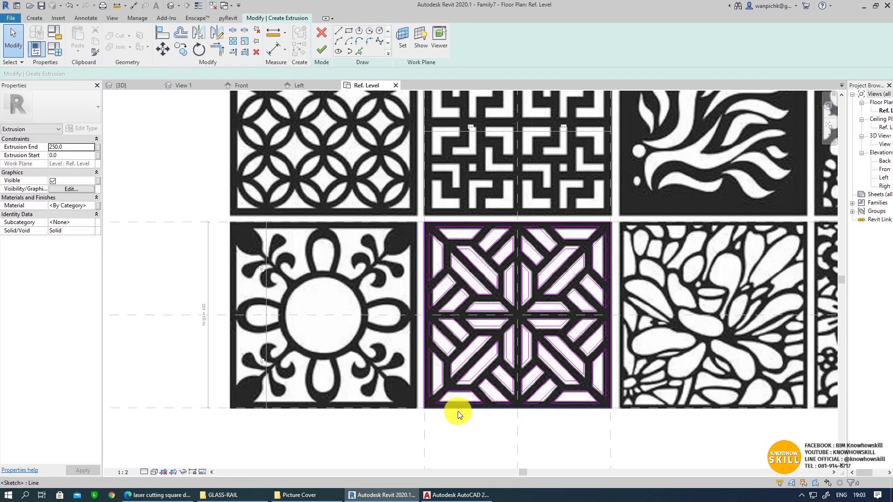
{"action": "middle_click_drag", "start_coordinate": [457, 411], "coordinate": [410, 377]}
{"action": "scroll", "coordinate": [468, 300], "scroll_direction": "up", "scroll_amount": 2}
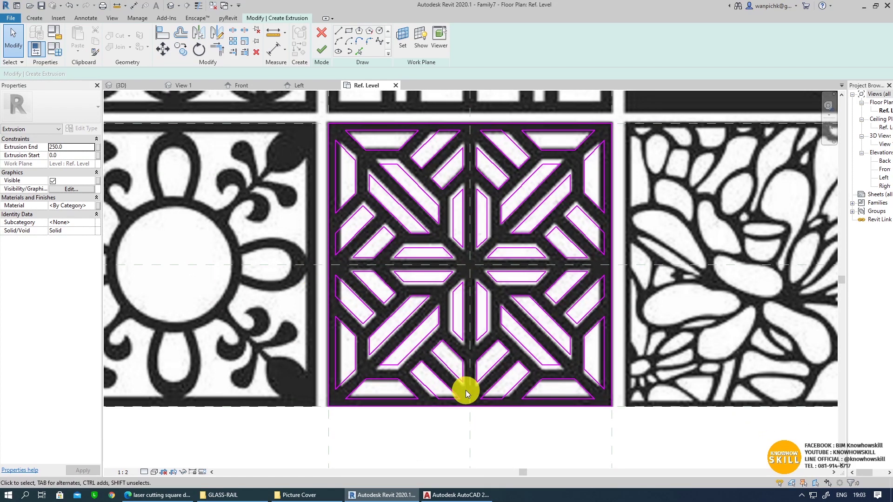
{"action": "key", "text": "Escape"}
{"action": "key", "text": "Escape"}
{"action": "scroll", "coordinate": [525, 338], "scroll_direction": "up", "scroll_amount": 1}
Step: Finish the extrusion sketch and delete the tiled reference image
{"action": "left_click", "coordinate": [323, 50]}
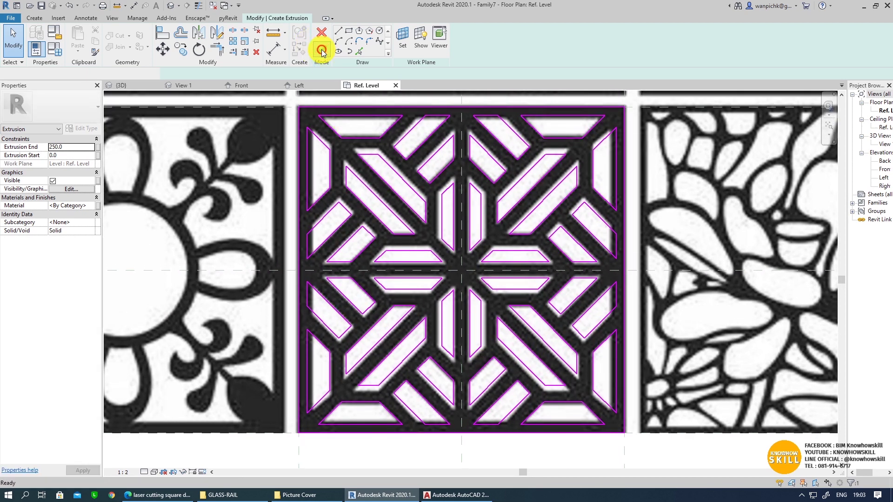
{"action": "scroll", "coordinate": [488, 266], "scroll_direction": "down", "scroll_amount": 3}
{"action": "scroll", "coordinate": [488, 266], "scroll_direction": "down", "scroll_amount": 2}
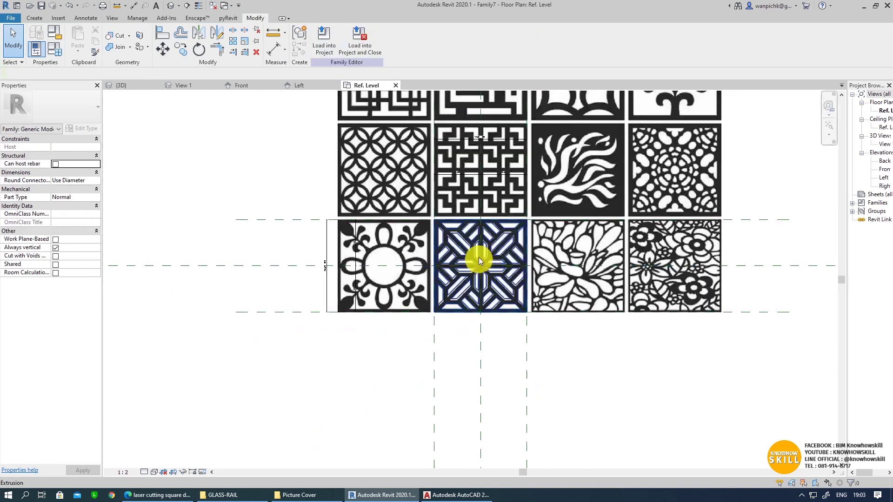
{"action": "left_click", "coordinate": [716, 140]}
{"action": "key", "text": "Delete"}
{"action": "scroll", "coordinate": [534, 237], "scroll_direction": "up", "scroll_amount": 2}
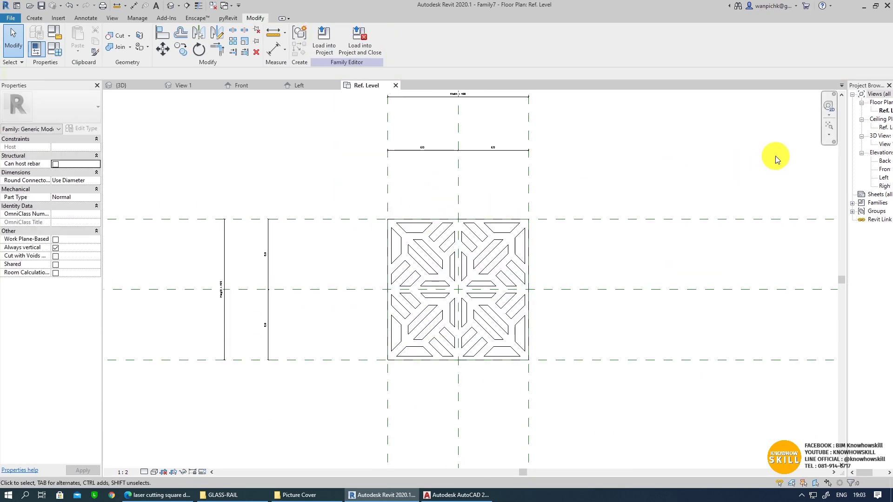
Step: Set the view scale to 1:10 and move the EQ, Width and Height dimensions closer to the panel
{"action": "left_click", "coordinate": [125, 472]}
{"action": "left_click", "coordinate": [135, 370]}
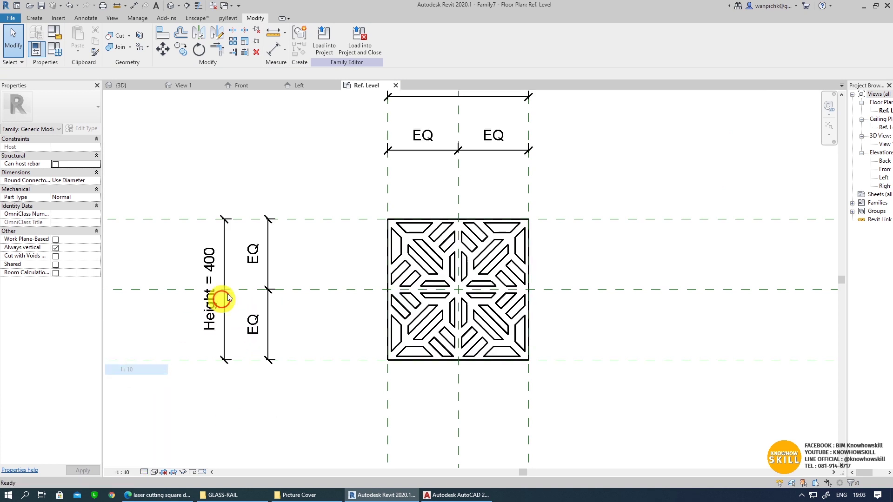
{"action": "left_click_drag", "start_coordinate": [296, 244], "coordinate": [215, 246]}
{"action": "mouse_move", "coordinate": [269, 234]}
{"action": "left_mouse_down"}
{"action": "mouse_move", "coordinate": [349, 230]}
{"action": "mouse_move", "coordinate": [326, 236]}
{"action": "left_mouse_up"}
{"action": "left_click", "coordinate": [313, 229]}
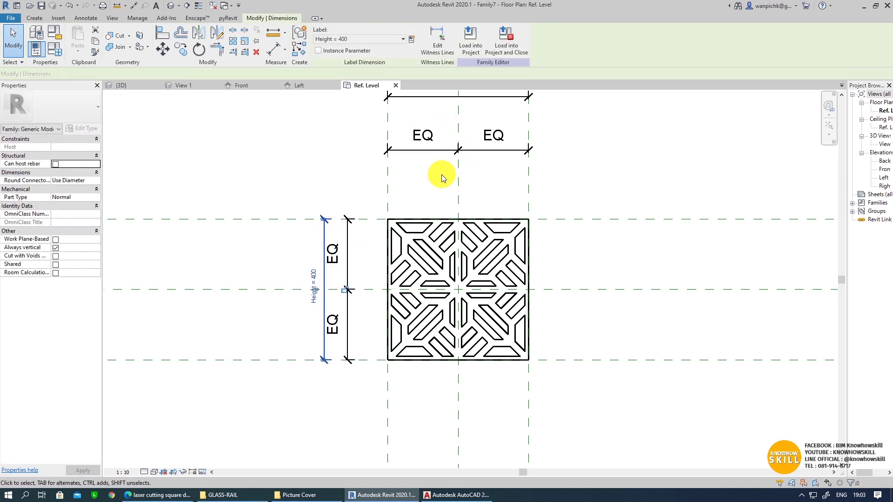
{"action": "left_click", "coordinate": [433, 151]}
{"action": "left_click_drag", "start_coordinate": [433, 151], "coordinate": [437, 188]}
{"action": "left_click_drag", "start_coordinate": [446, 98], "coordinate": [556, 161]}
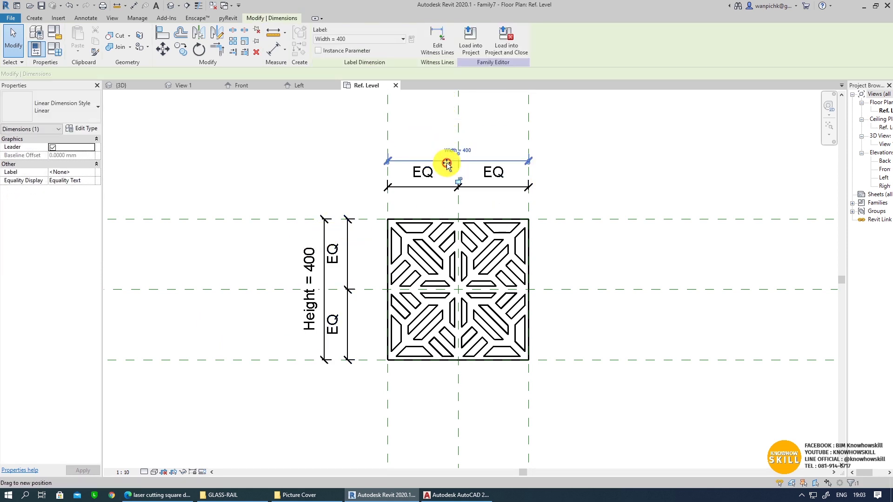
{"action": "left_click", "coordinate": [767, 173]}
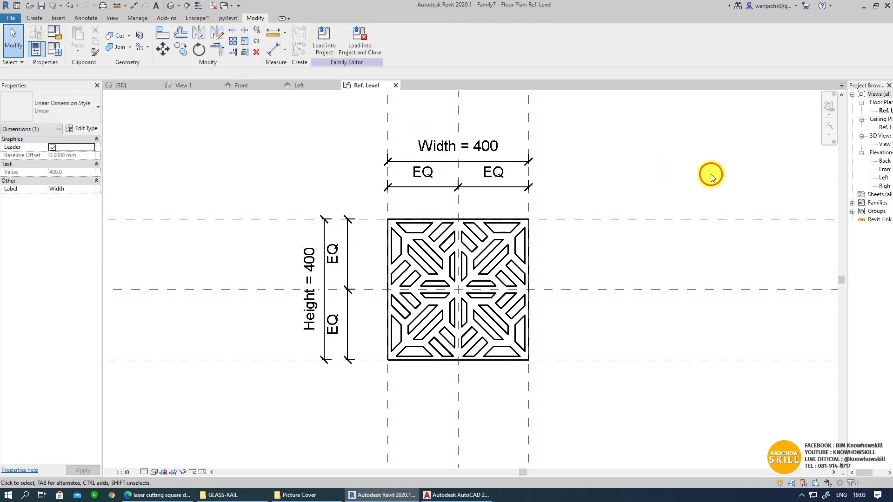
Step: In the Front elevation, draw a horizontal reference plane across the box above the level
{"action": "double_click", "coordinate": [882, 170]}
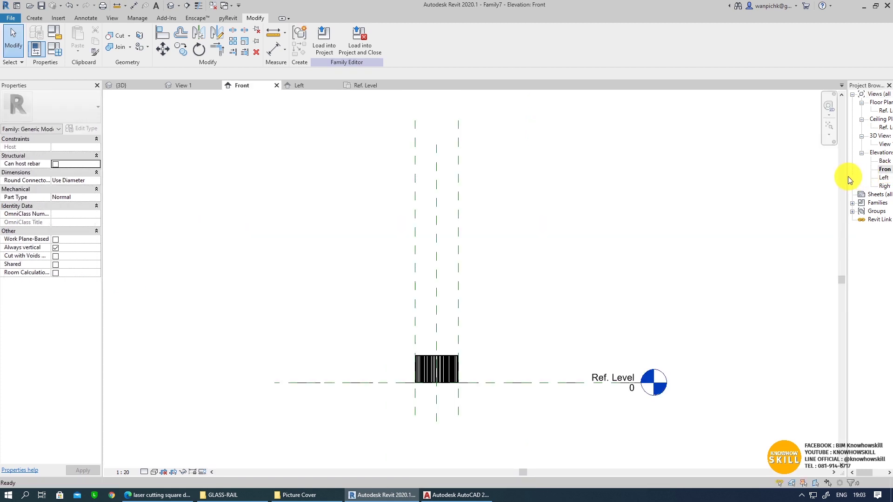
{"action": "left_click_drag", "start_coordinate": [847, 177], "coordinate": [759, 177]}
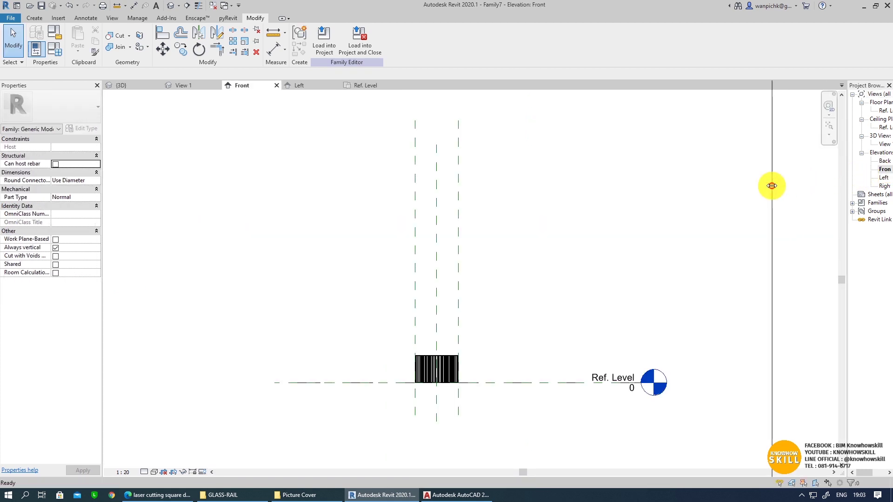
{"action": "scroll", "coordinate": [400, 411], "scroll_direction": "up", "scroll_amount": 2}
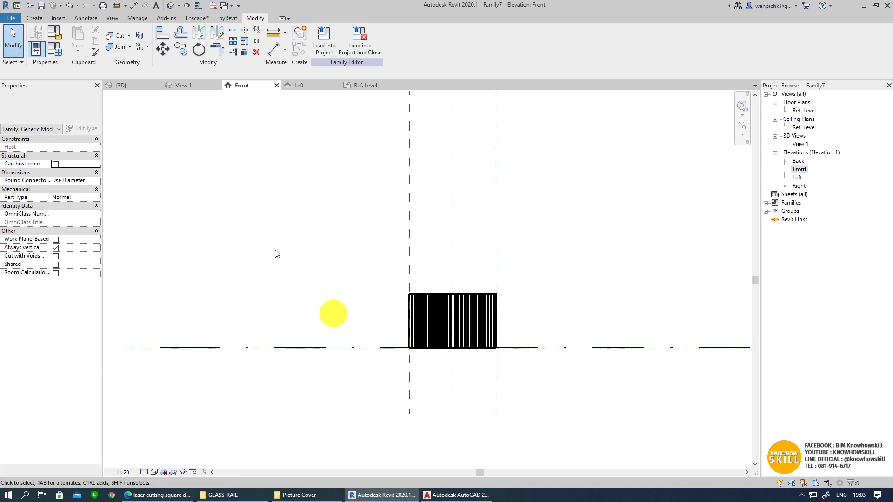
{"action": "left_click", "coordinate": [34, 18]}
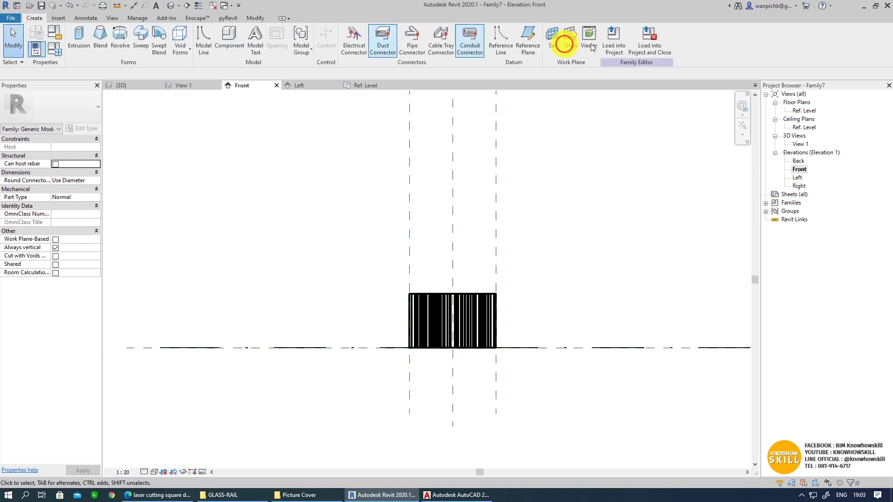
{"action": "left_click", "coordinate": [525, 45]}
{"action": "left_click", "coordinate": [334, 324]}
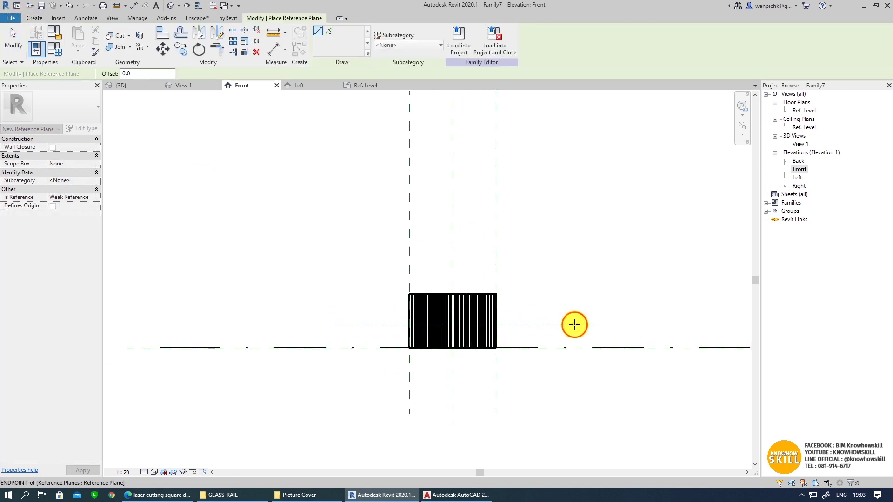
{"action": "left_click", "coordinate": [574, 324]}
{"action": "key", "text": "Escape"}
{"action": "key", "text": "Escape"}
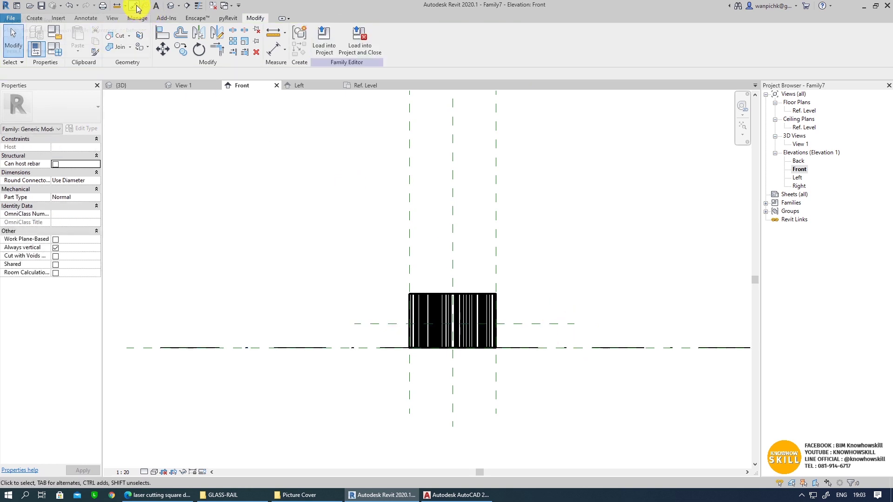
Step: Dimension the plane 110 above the level and label it with a new Thickness parameter
{"action": "left_click", "coordinate": [136, 6]}
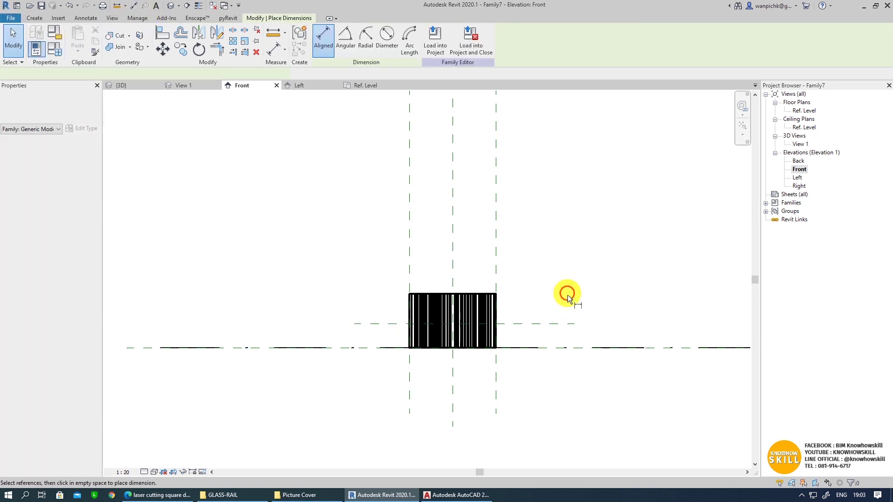
{"action": "left_click", "coordinate": [525, 348]}
{"action": "left_click", "coordinate": [522, 324]}
{"action": "scroll", "coordinate": [344, 338], "scroll_direction": "up", "scroll_amount": 1}
{"action": "key", "text": "Escape"}
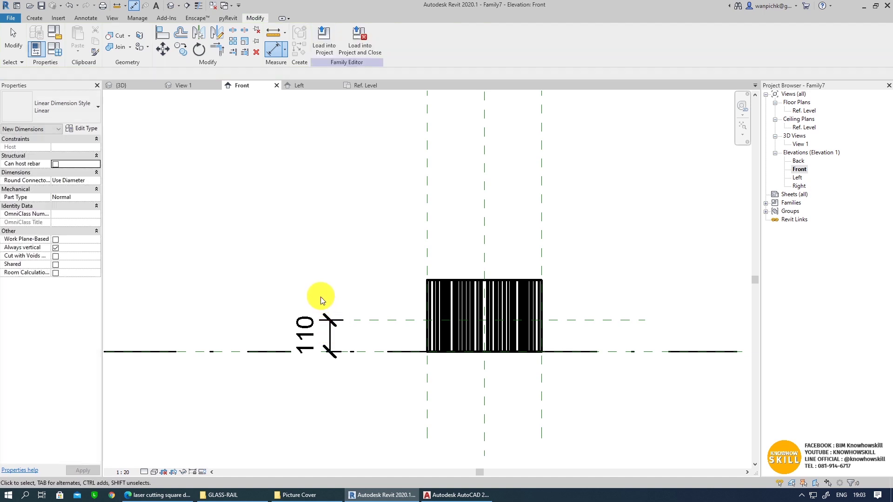
{"action": "left_click", "coordinate": [327, 321]}
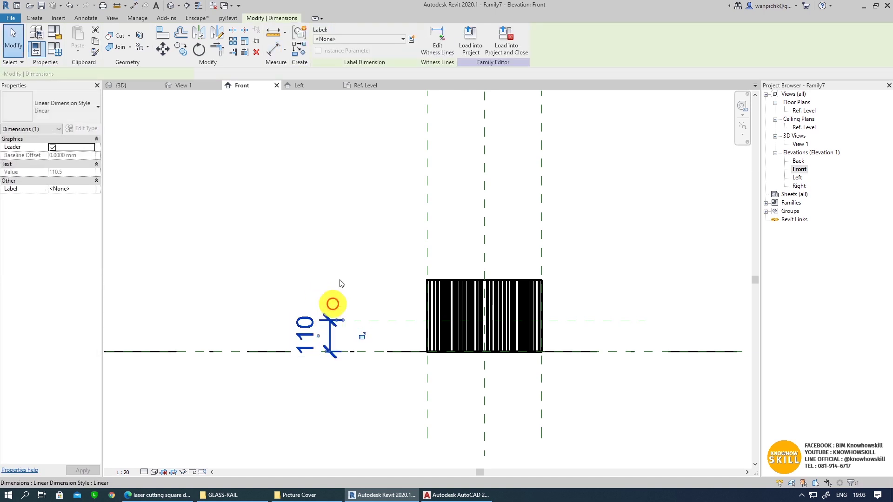
{"action": "left_click", "coordinate": [412, 40]}
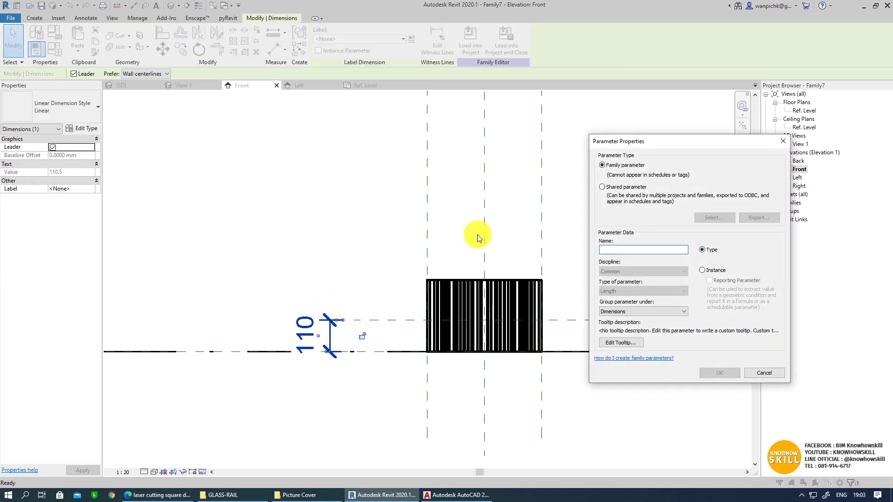
{"action": "type", "text": "Thickne"}
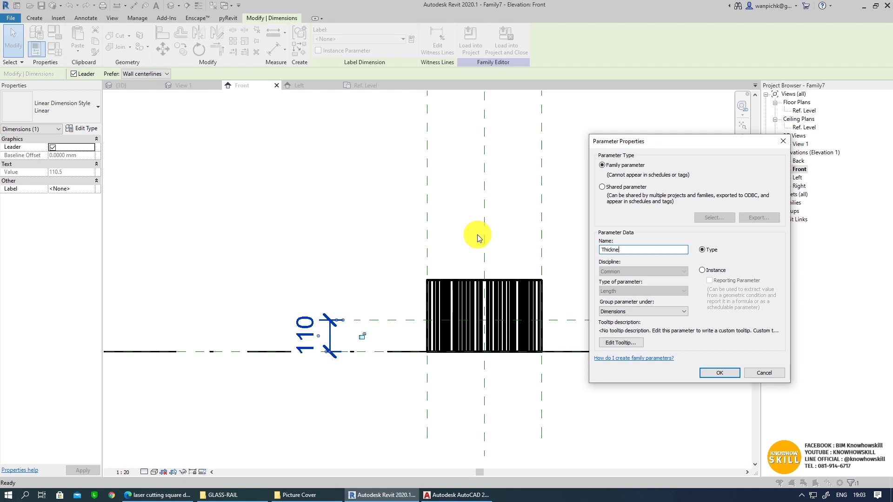
{"action": "type", "text": "ss"}
{"action": "key", "text": "Return"}
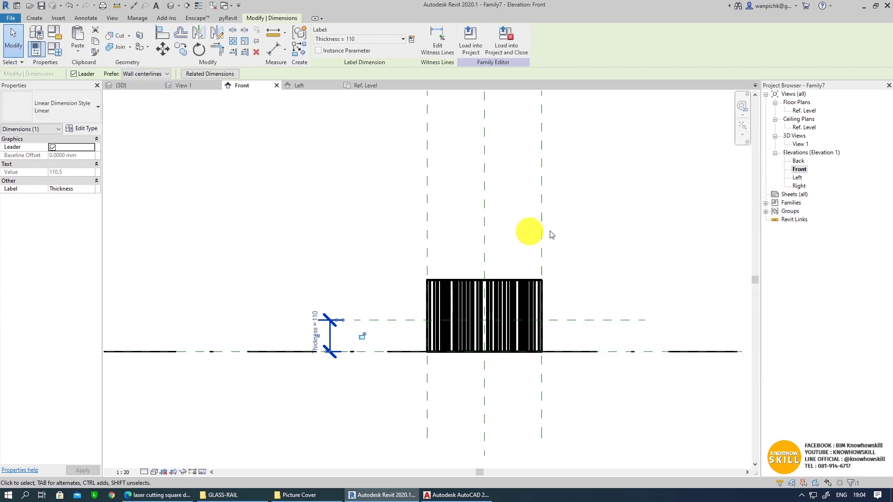
{"action": "left_click", "coordinate": [576, 225]}
Step: Align the extrusion's top face to the Thickness reference plane
{"action": "left_click", "coordinate": [162, 33]}
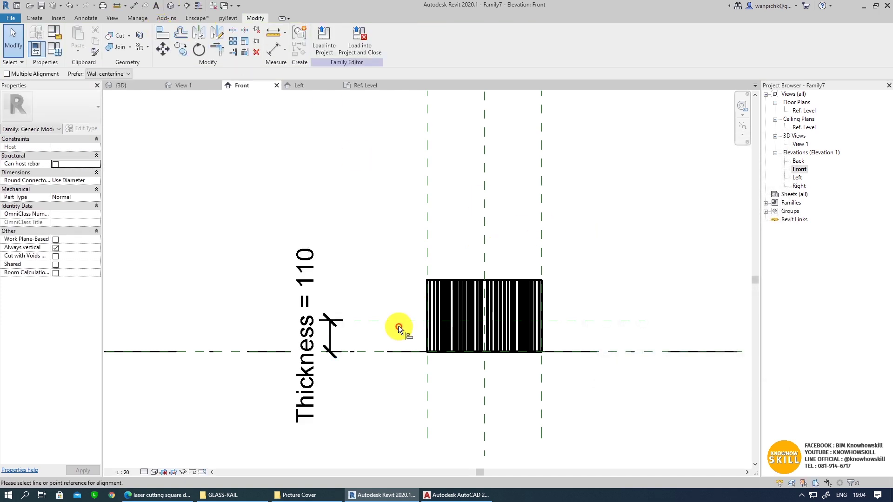
{"action": "left_click", "coordinate": [454, 279]}
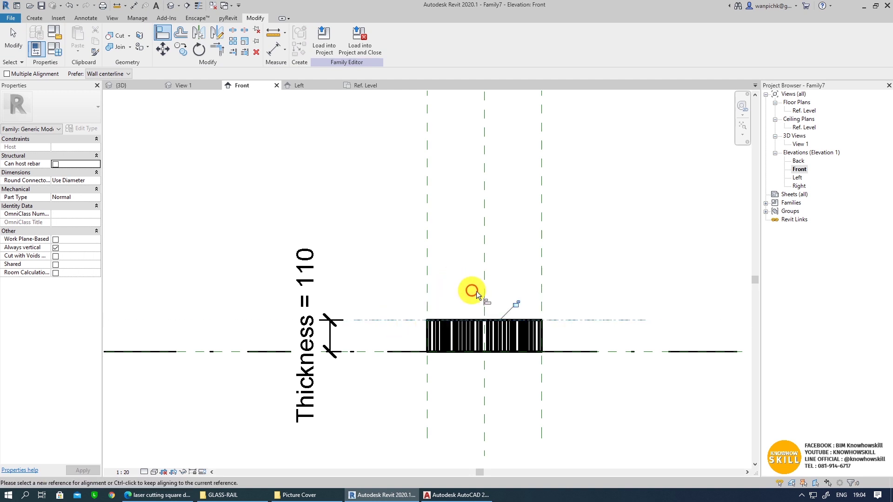
{"action": "key", "text": "Escape"}
{"action": "left_click", "coordinate": [302, 325]}
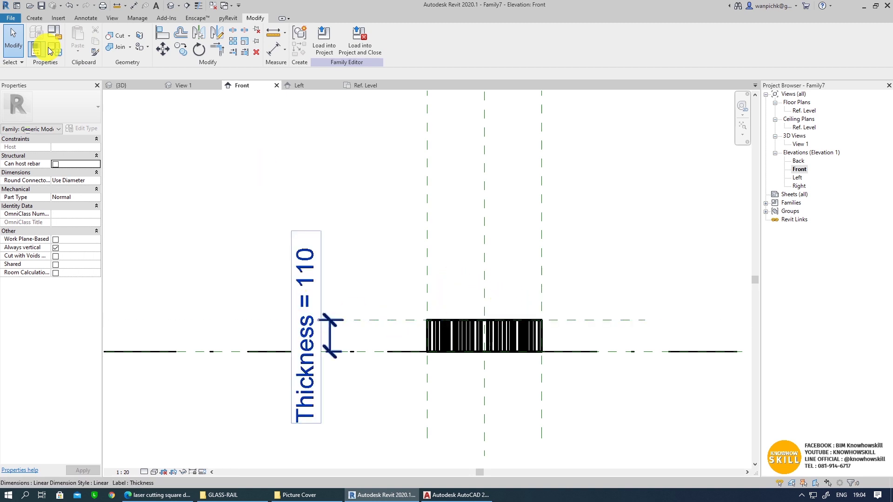